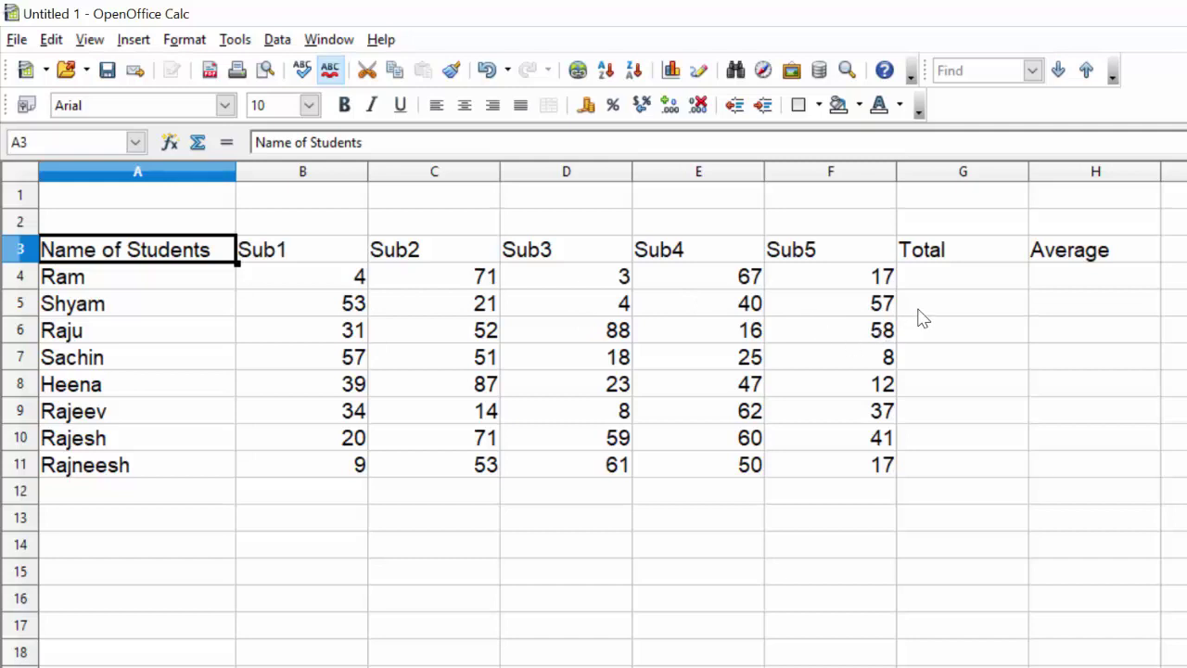
Apply full borders, outer and inner, to the student marks table in A3:H11.
{"action": "left_click", "coordinate": [948, 282]}
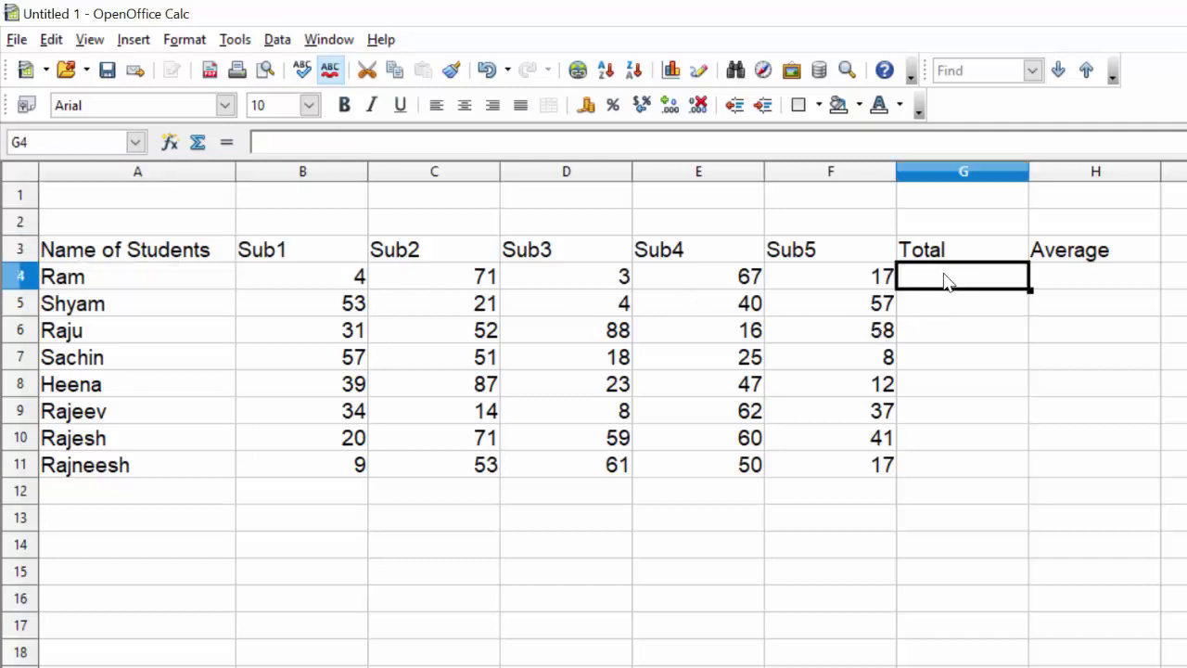
{"action": "left_click", "coordinate": [1054, 289]}
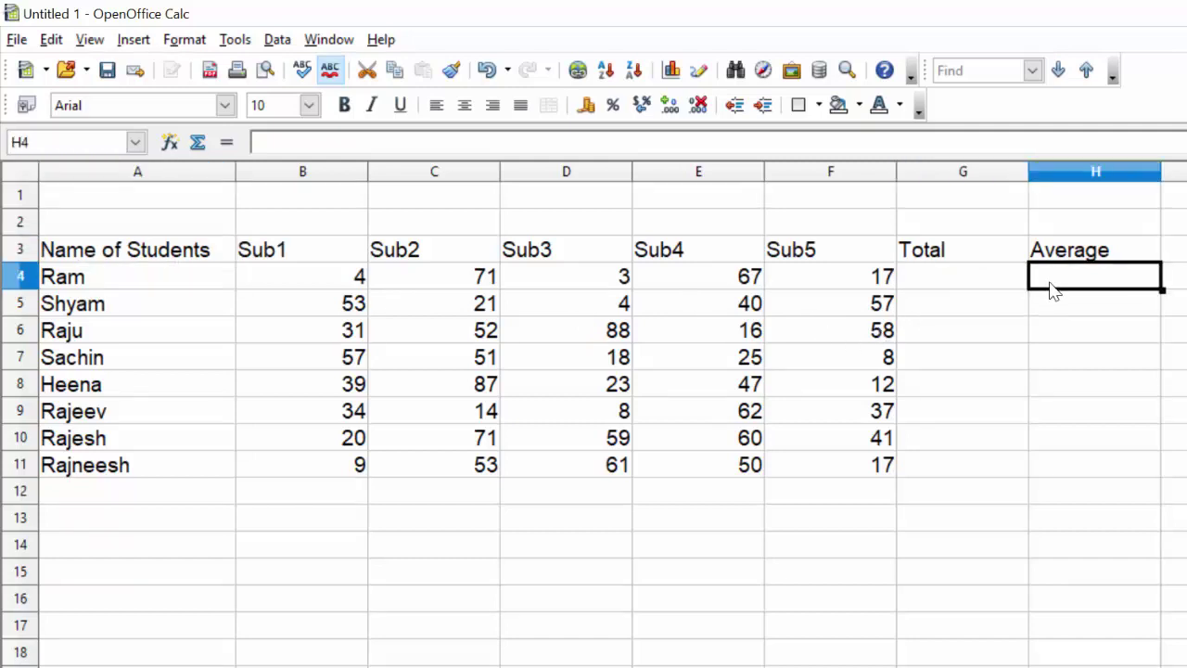
{"action": "left_click", "coordinate": [191, 256]}
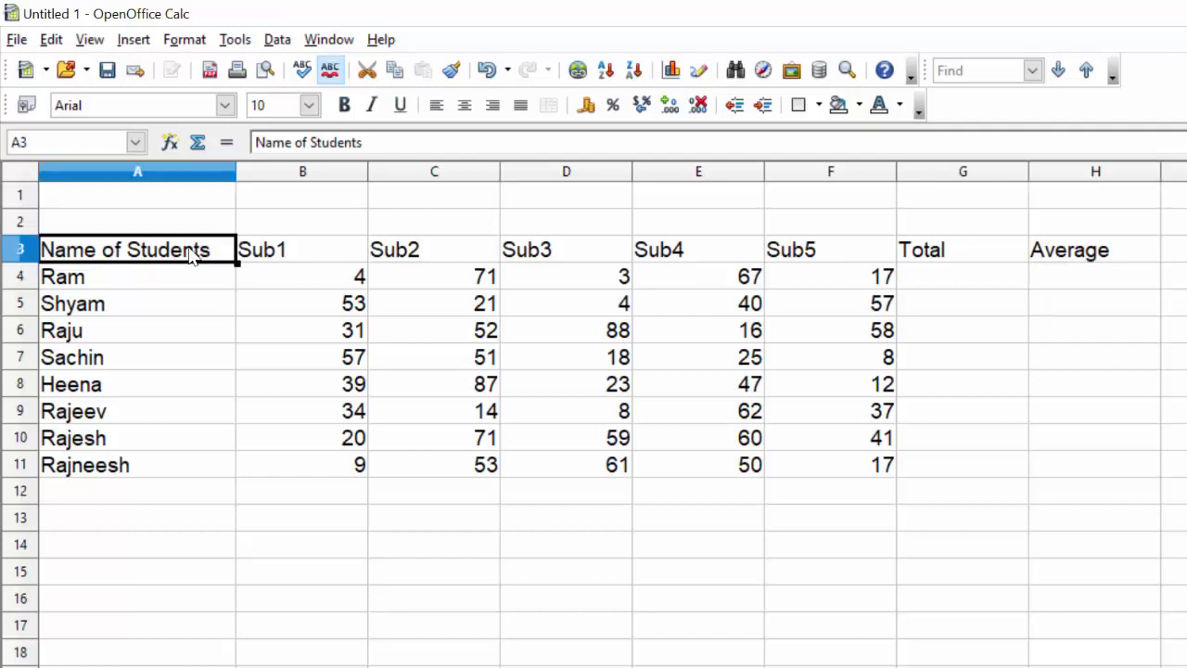
{"action": "left_click_drag", "start_coordinate": [191, 256], "coordinate": [1061, 464]}
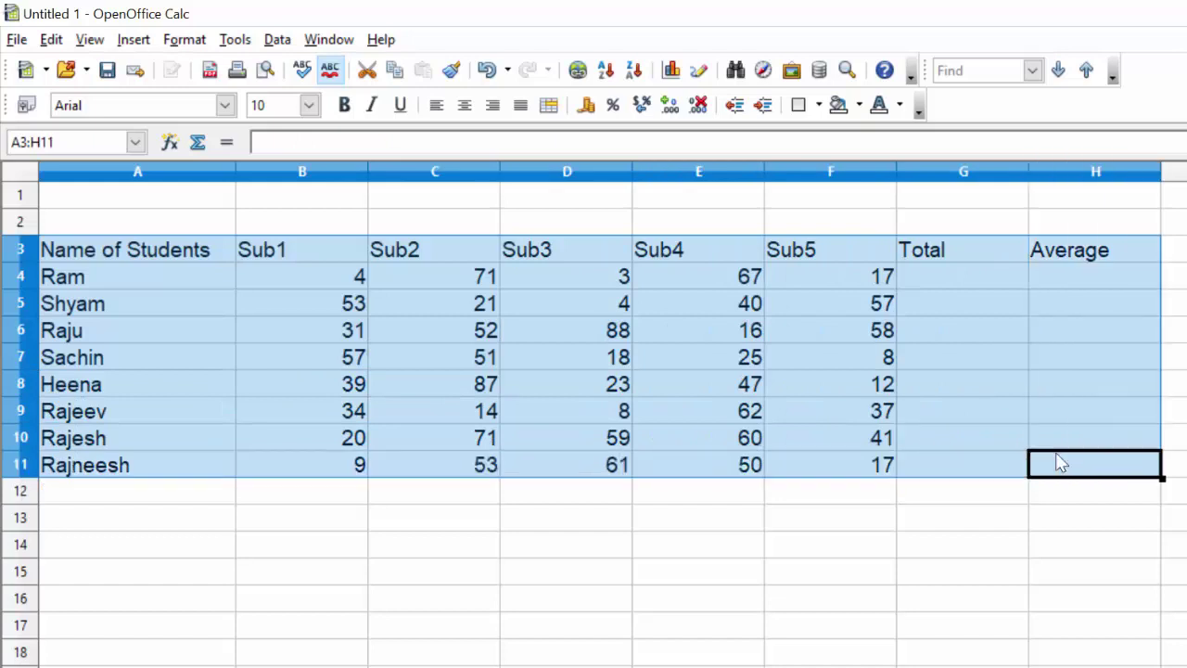
{"action": "left_click", "coordinate": [819, 107]}
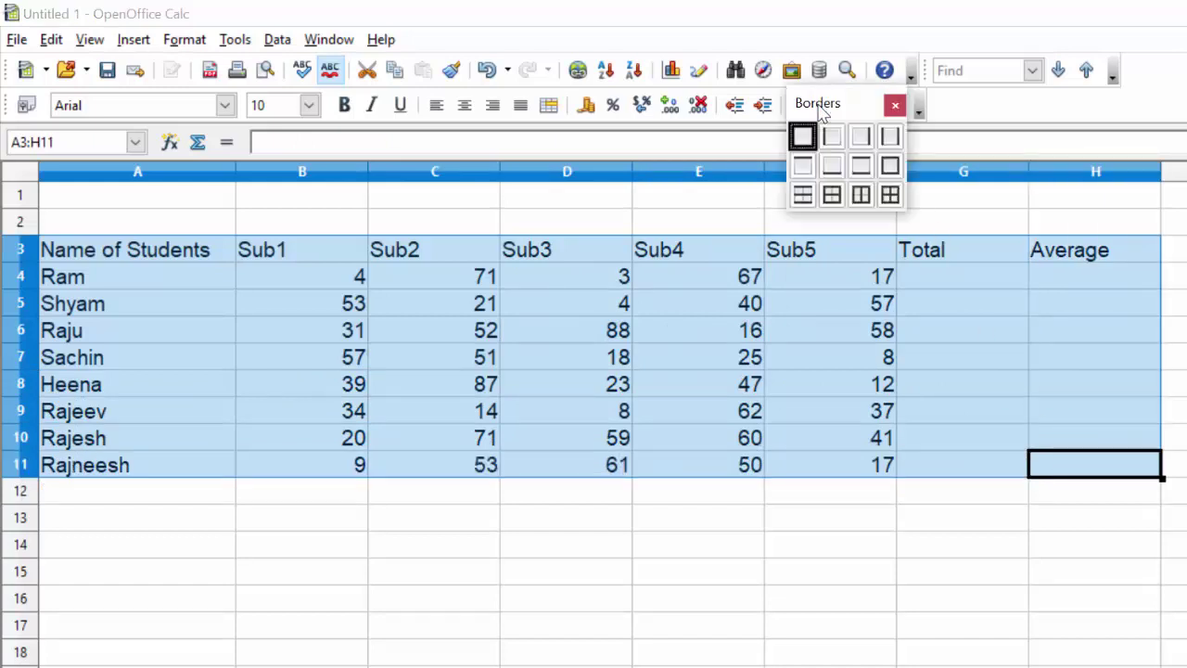
{"action": "left_click", "coordinate": [891, 195]}
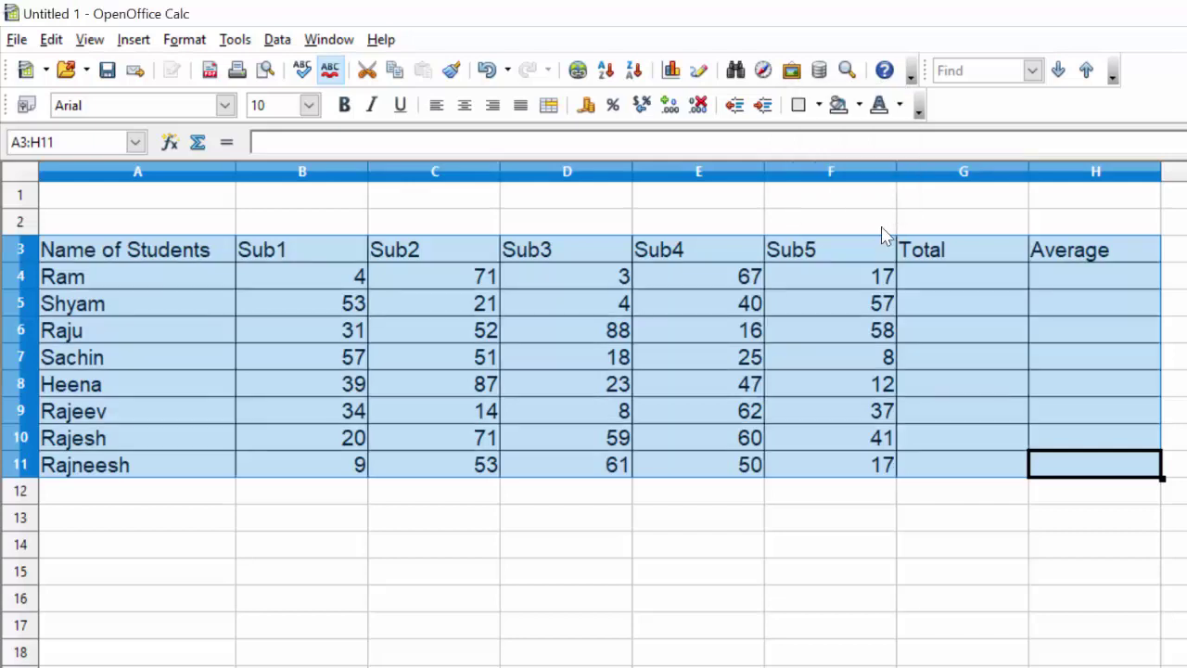
{"action": "left_click", "coordinate": [615, 655]}
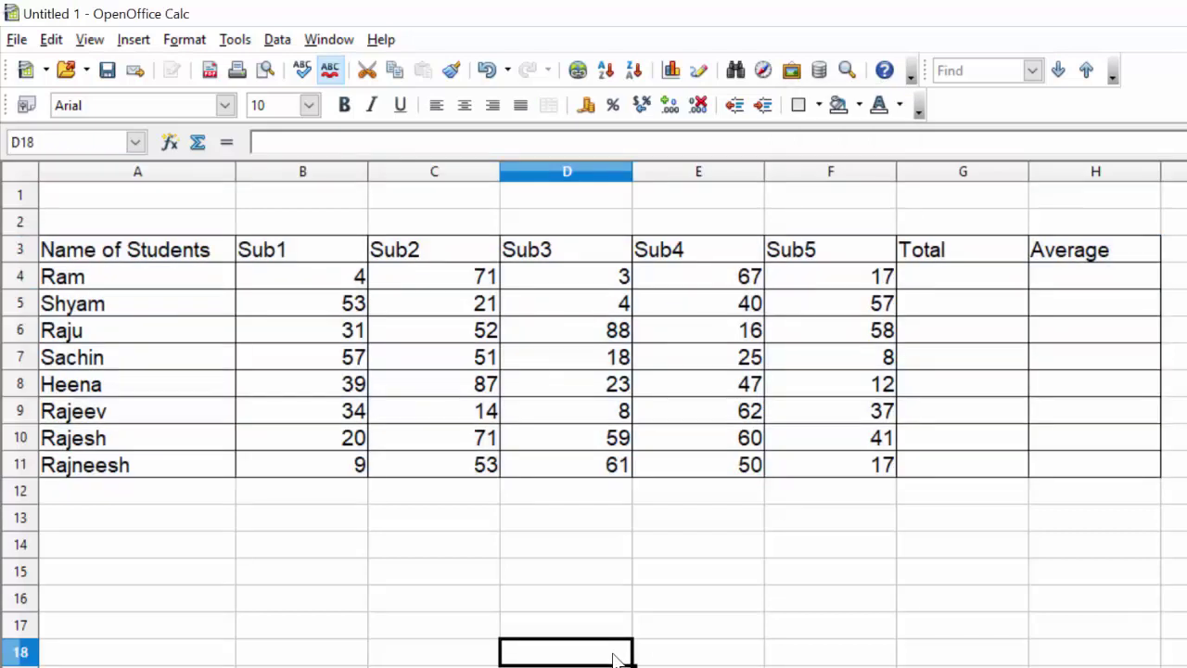
Copy the "Name of Students" header from A3 to B13 and widen column B to fit the text.
{"action": "left_click", "coordinate": [189, 256]}
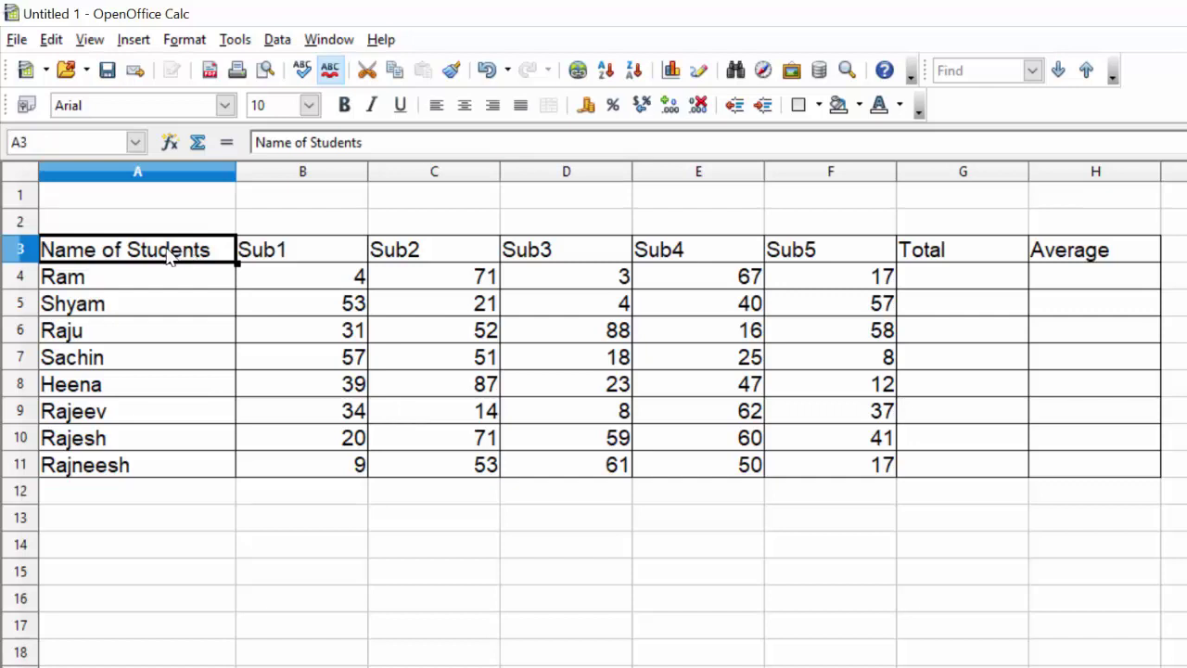
{"action": "key", "text": "ctrl+c"}
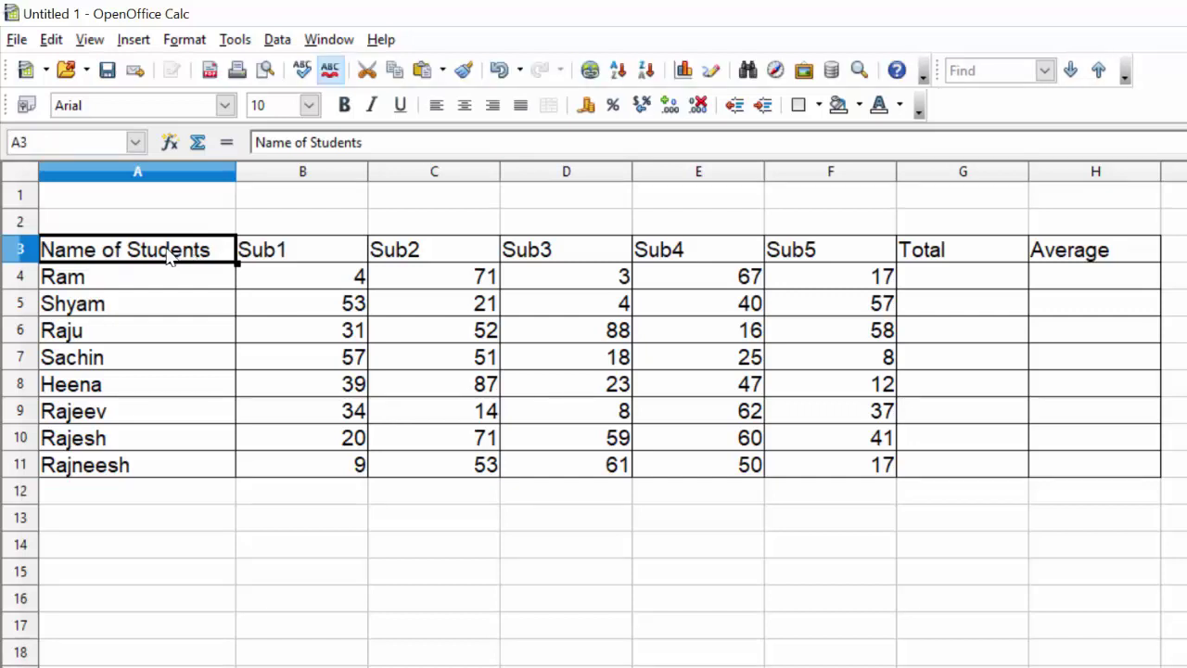
{"action": "right_click", "coordinate": [166, 251]}
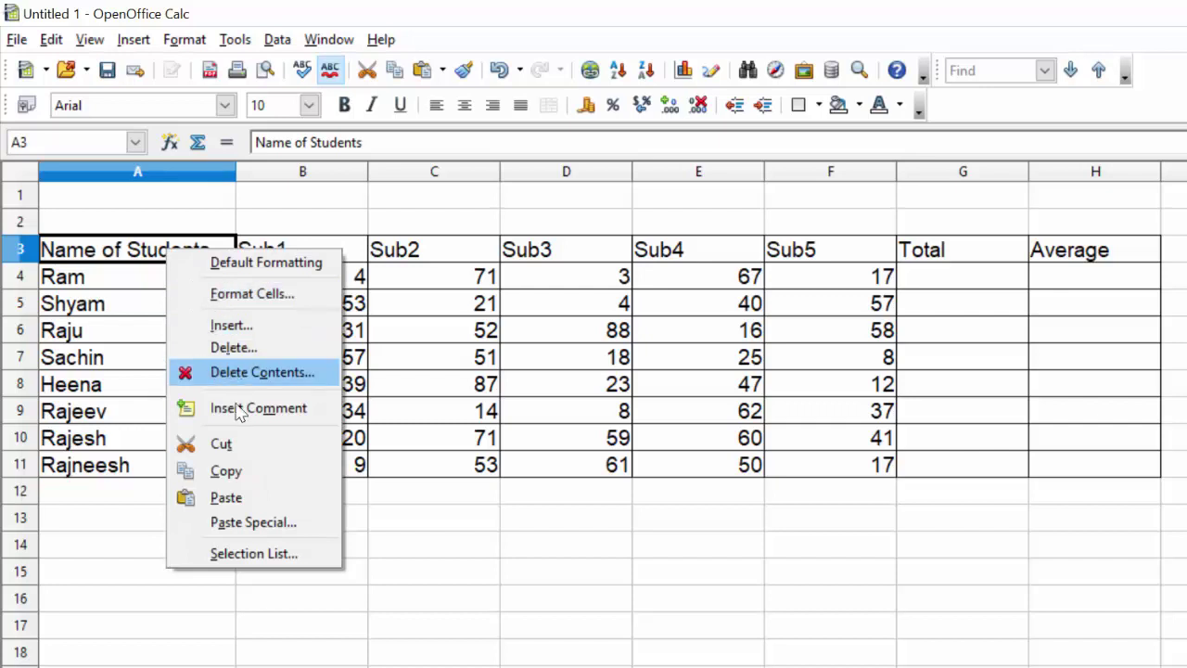
{"action": "left_click", "coordinate": [238, 471]}
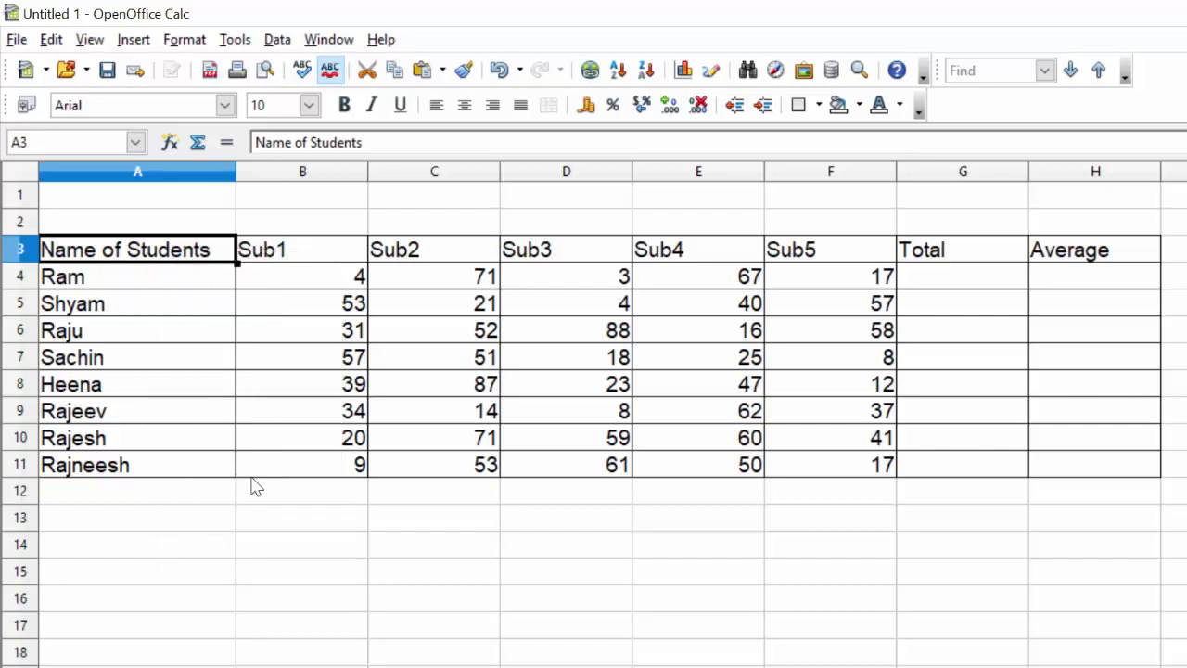
{"action": "left_click", "coordinate": [293, 527]}
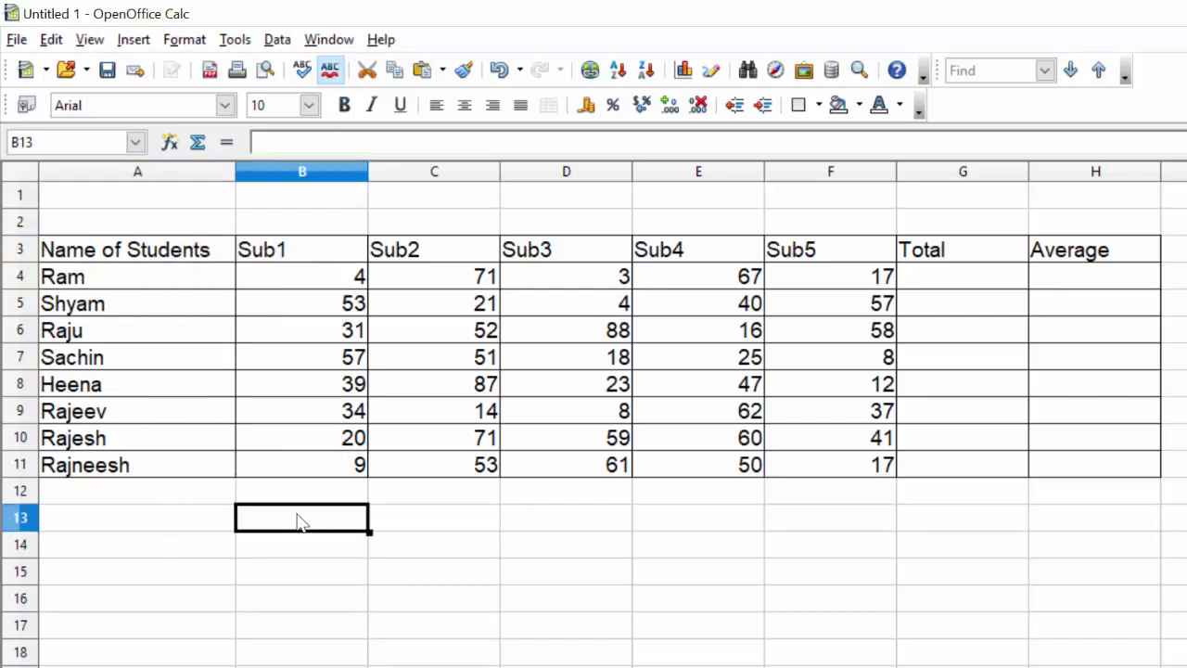
{"action": "key", "text": "ctrl+v"}
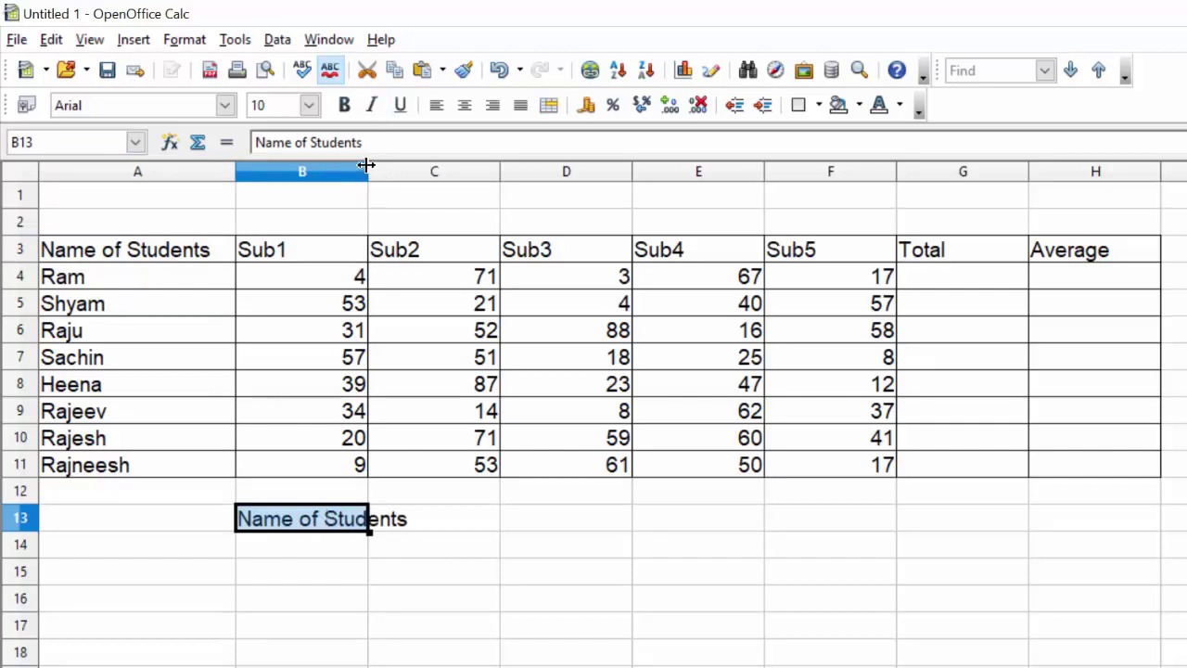
{"action": "left_click_drag", "start_coordinate": [367, 167], "coordinate": [424, 213]}
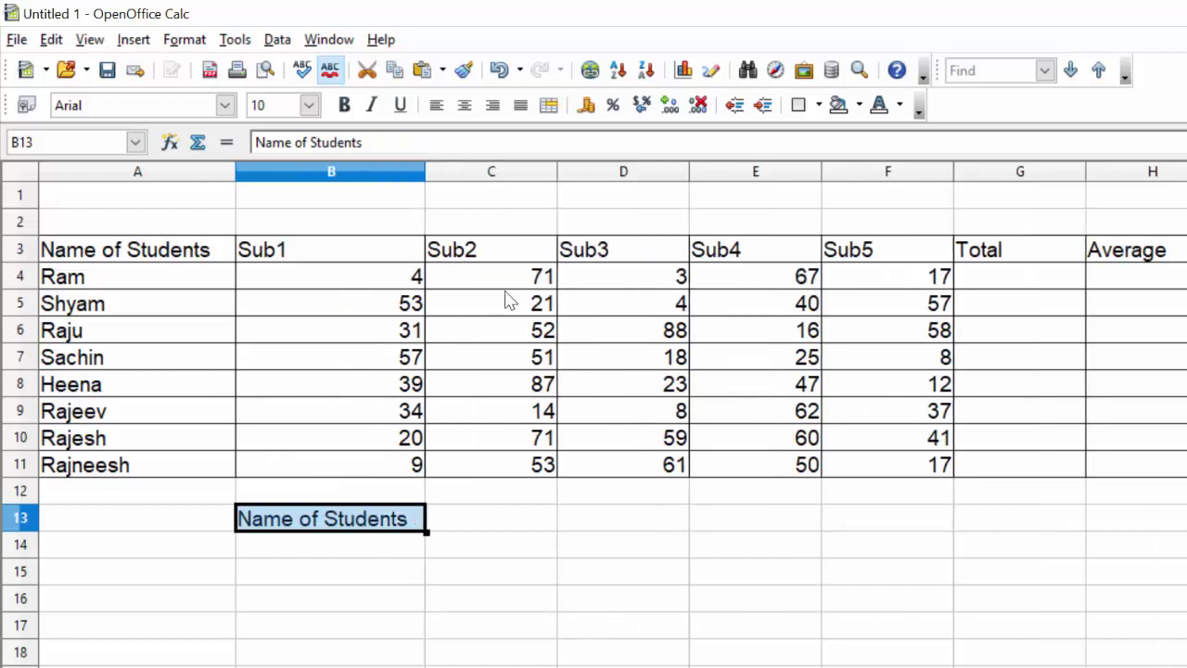
Copy the "Total" header from G3 to C13, beside the copied name header.
{"action": "left_click", "coordinate": [991, 255]}
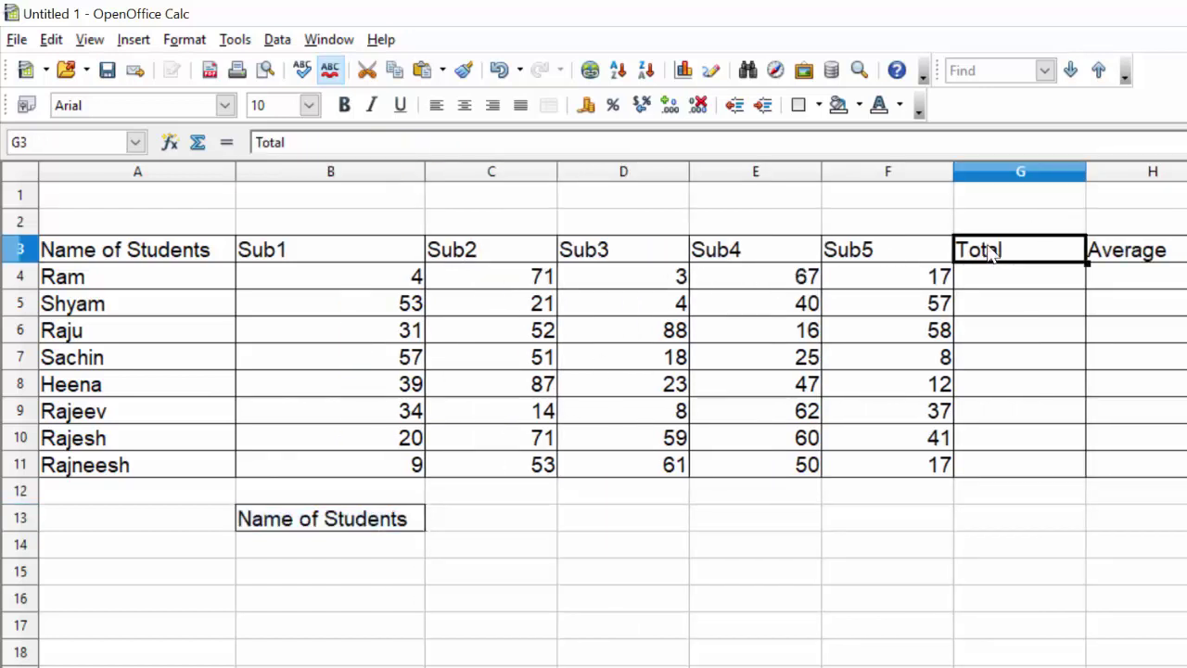
{"action": "left_click", "coordinate": [484, 525]}
{"action": "key", "text": "ctrl+v"}
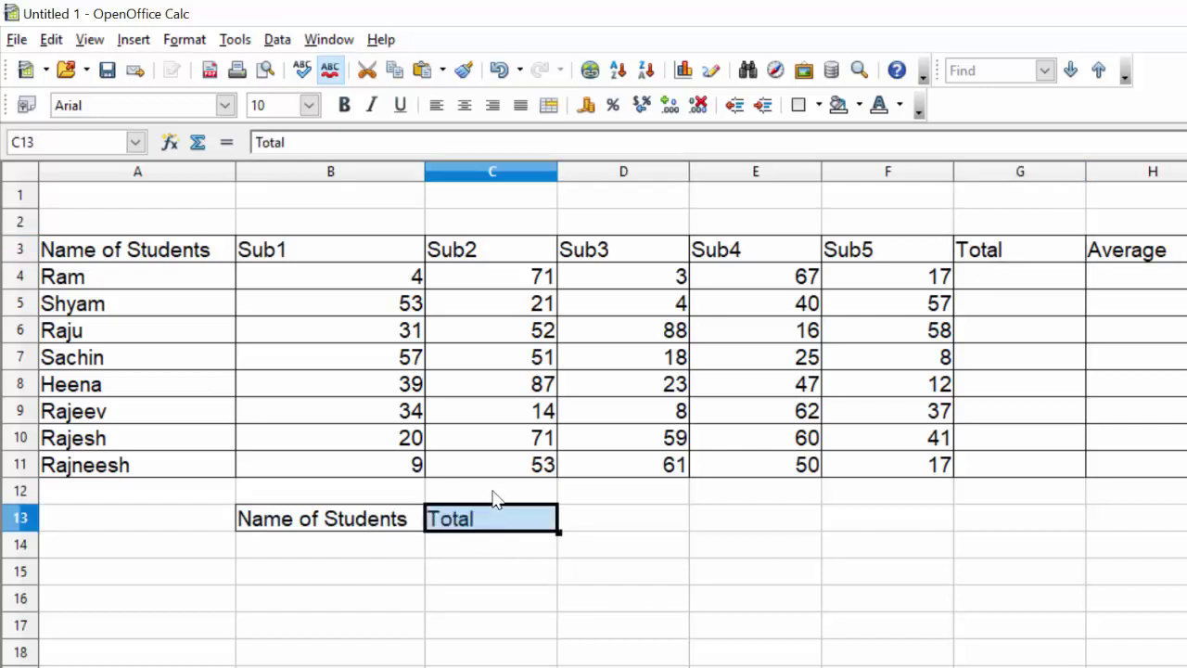
{"action": "left_click", "coordinate": [353, 553]}
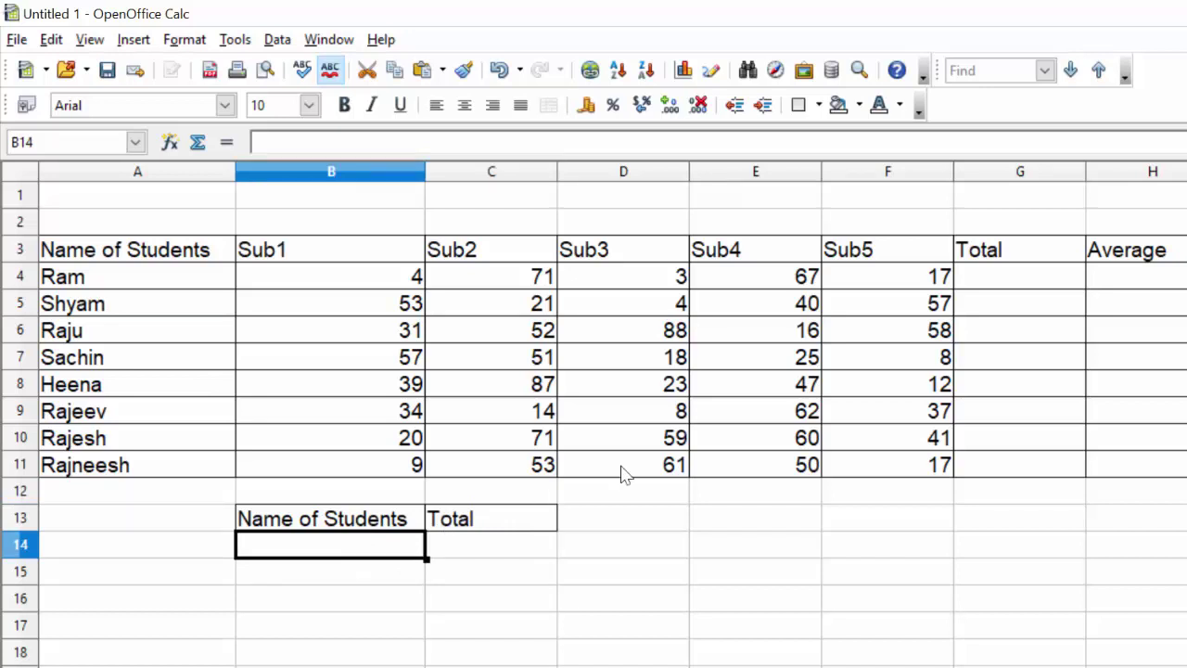
Enter =SUM(B4:F4) in G4 and fill the formula through G11 to total every student's marks.
{"action": "left_click", "coordinate": [1042, 283]}
{"action": "type", "text": "="}
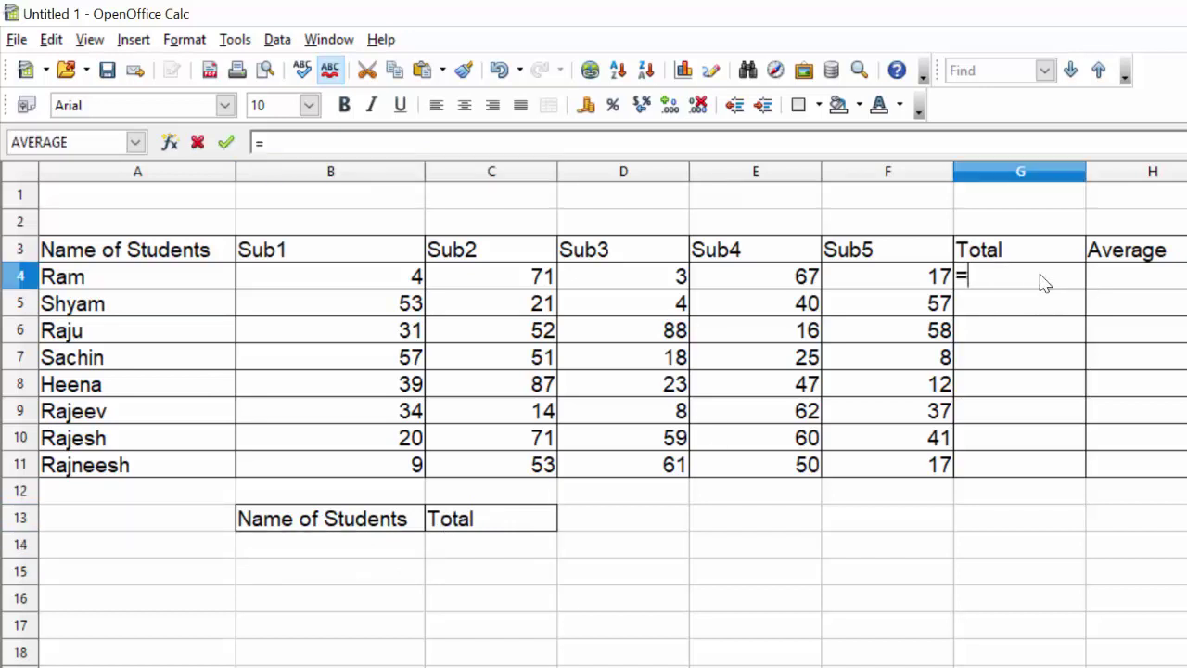
{"action": "type", "text": "sum("}
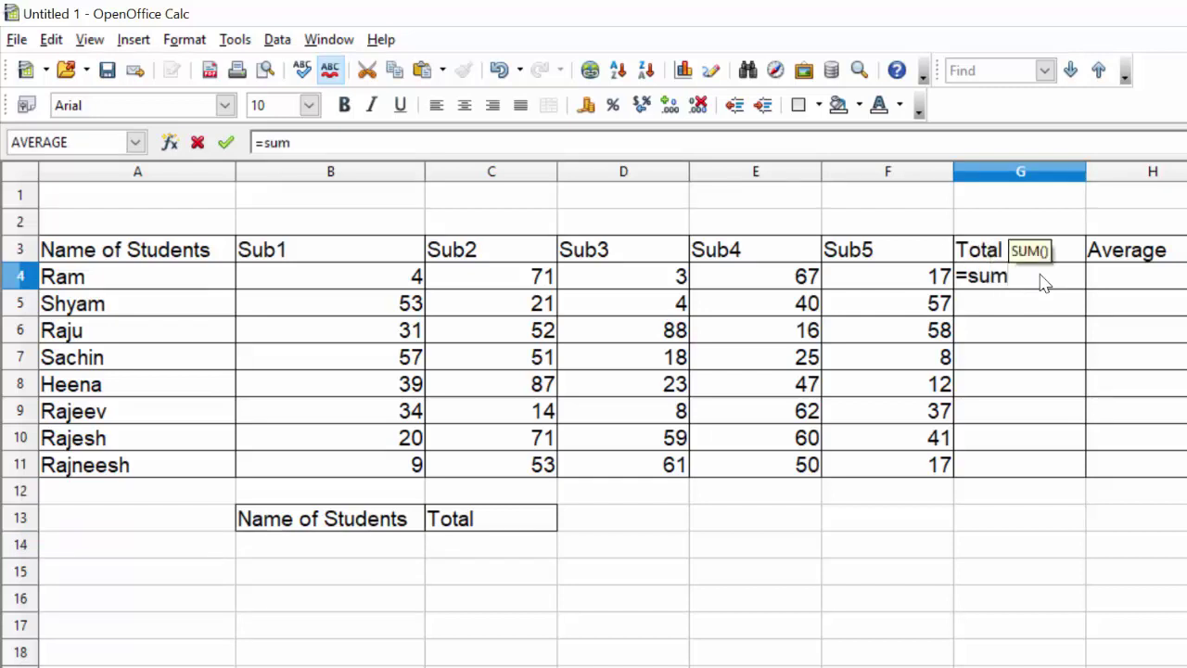
{"action": "left_click", "coordinate": [380, 288]}
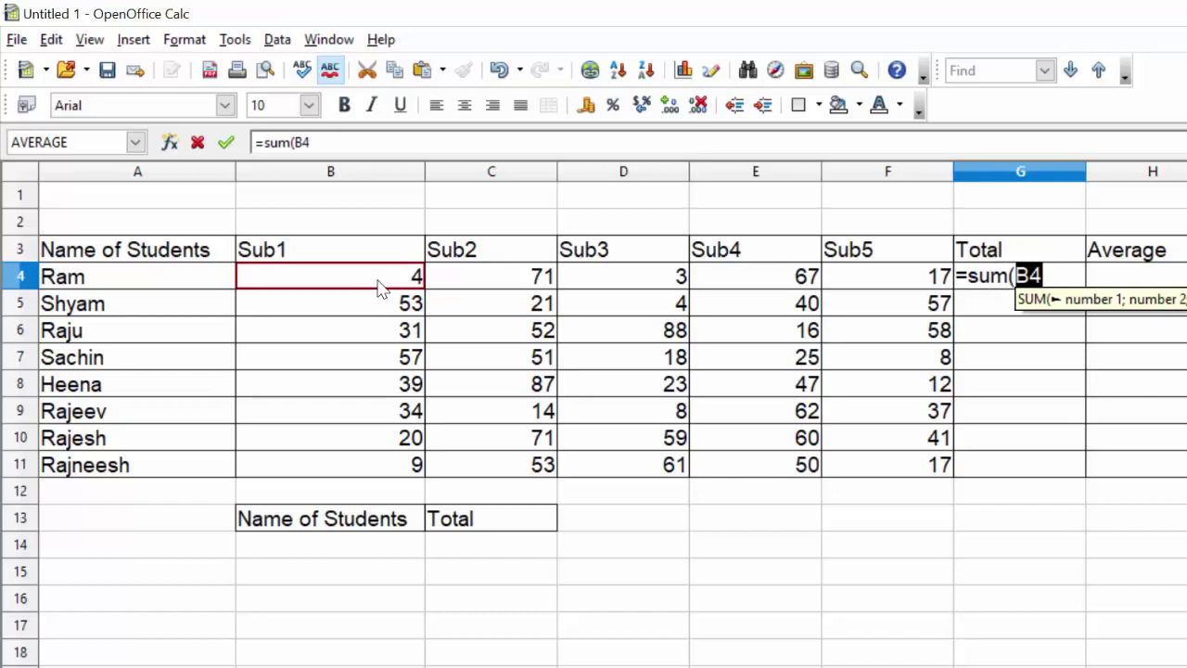
{"action": "left_click_drag", "start_coordinate": [380, 287], "coordinate": [866, 281]}
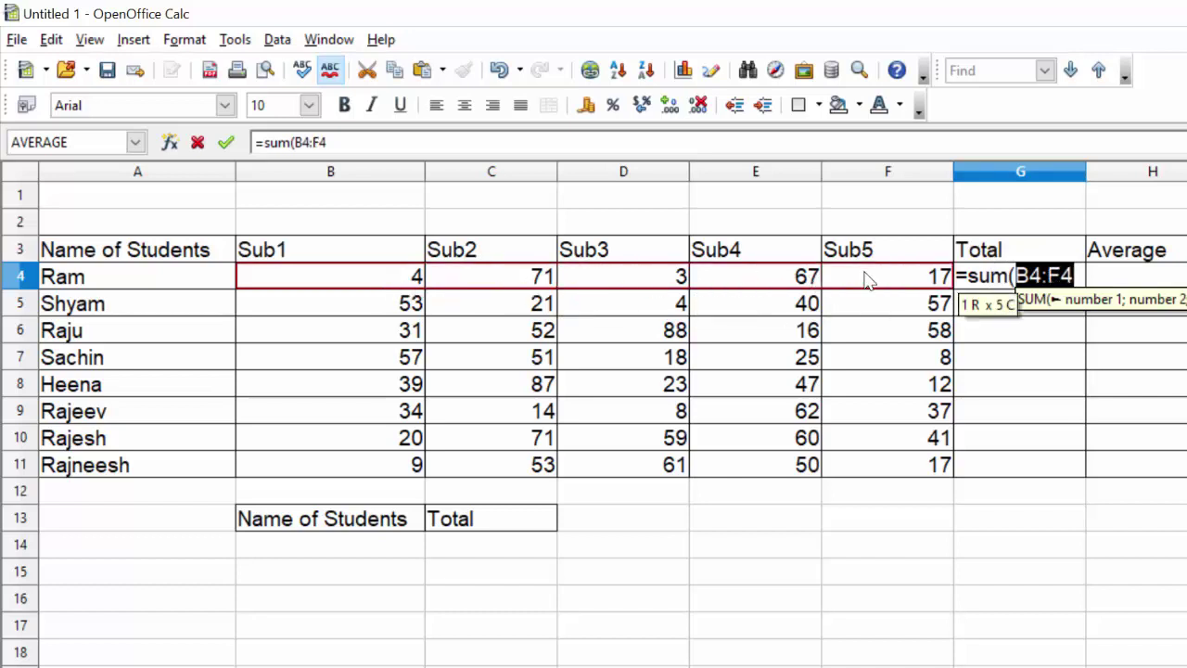
{"action": "type", "text": ")"}
{"action": "key", "text": "Return"}
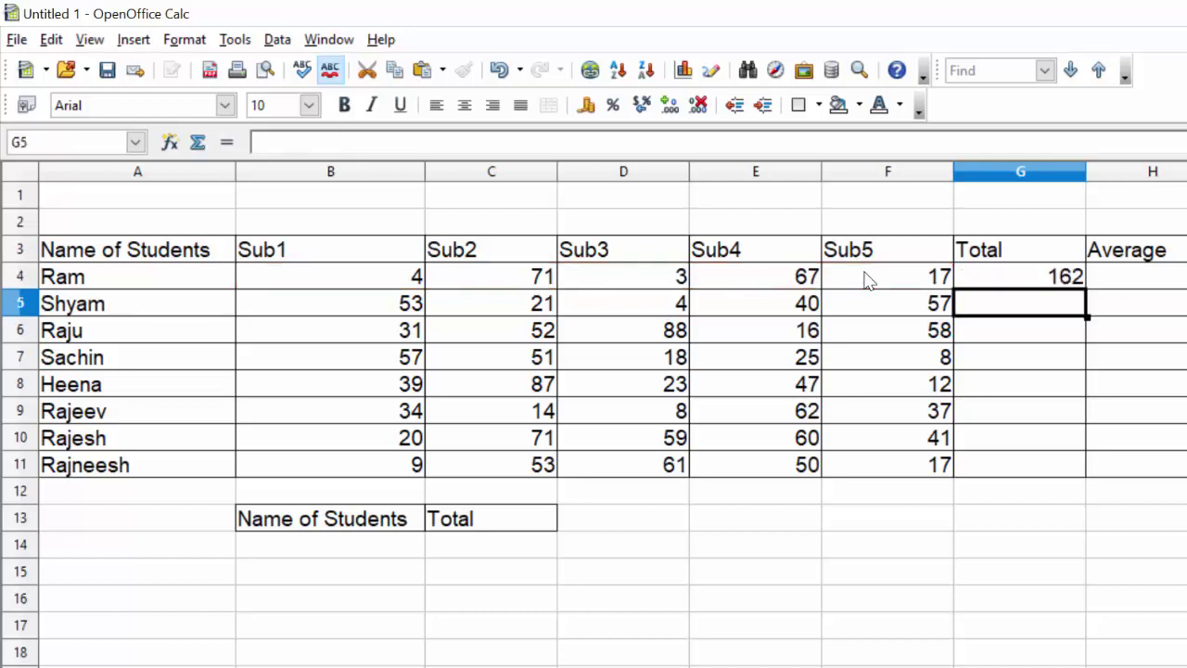
{"action": "left_click", "coordinate": [1007, 283]}
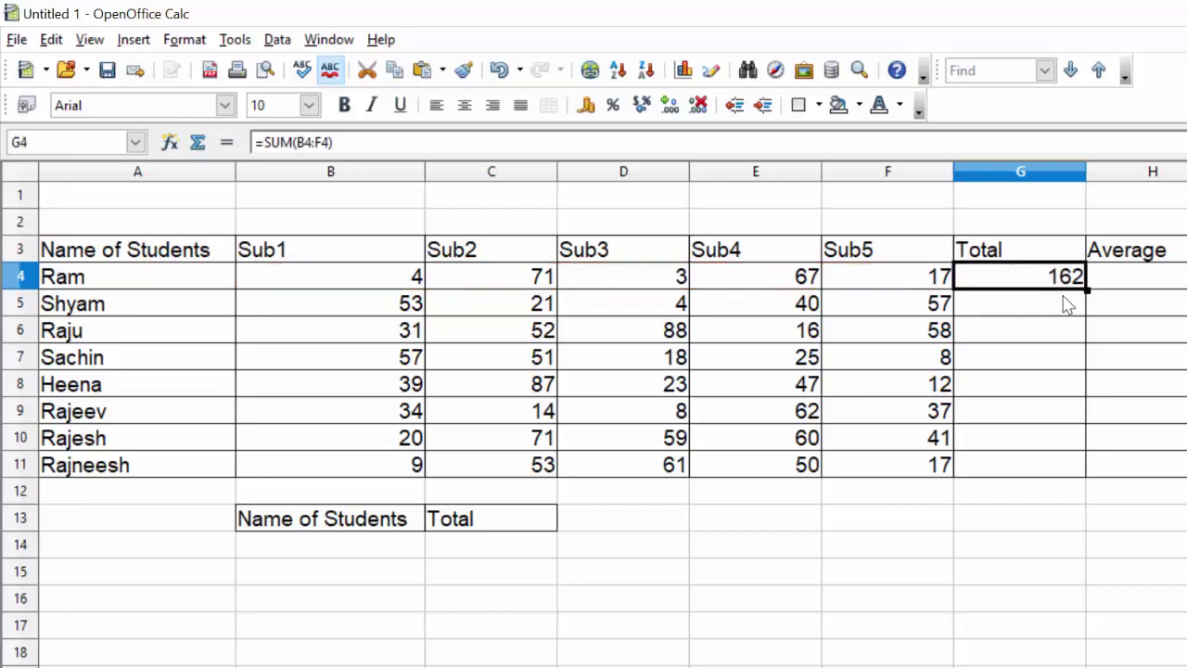
{"action": "left_click_drag", "start_coordinate": [1088, 291], "coordinate": [1091, 477]}
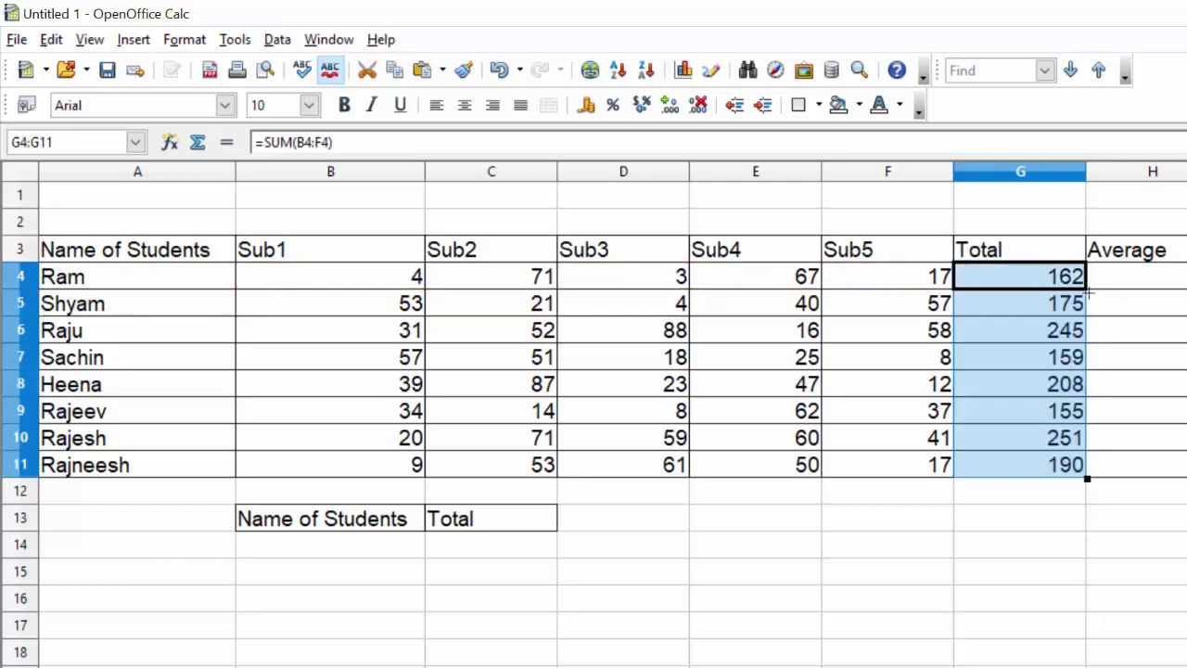
Enter =AVERAGE(B4:F4) in H4 and fill the formula through H11 to average every student's marks.
{"action": "left_click", "coordinate": [1130, 281]}
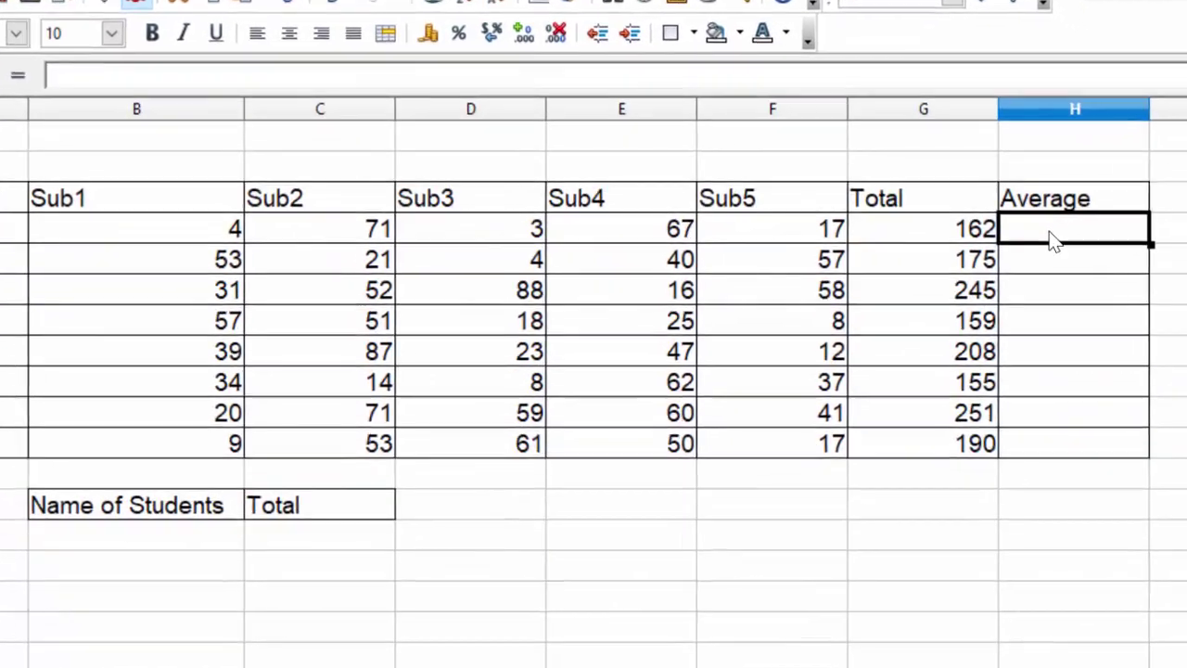
{"action": "type", "text": "="}
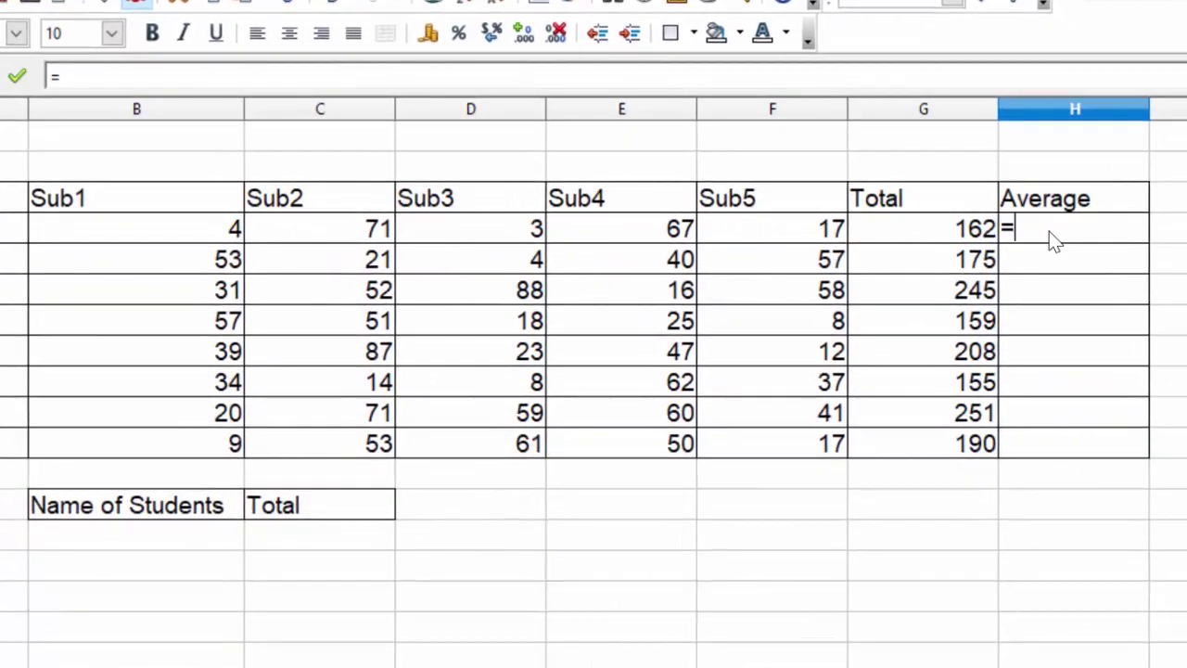
{"action": "type", "text": "average("}
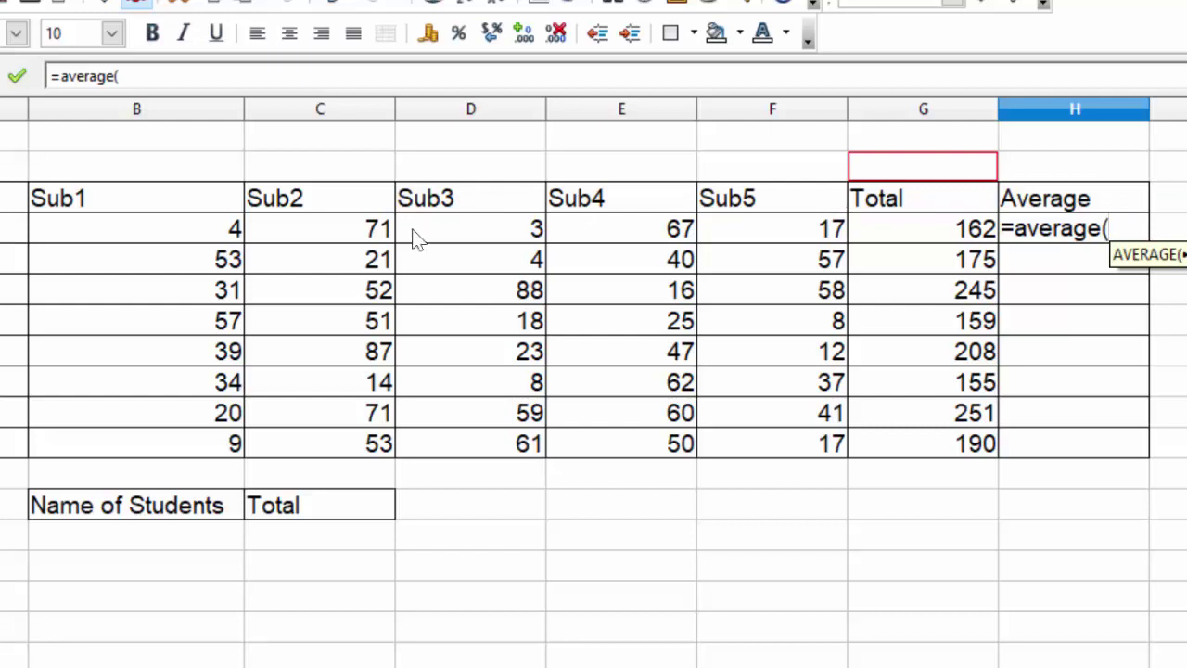
{"action": "left_click", "coordinate": [228, 232]}
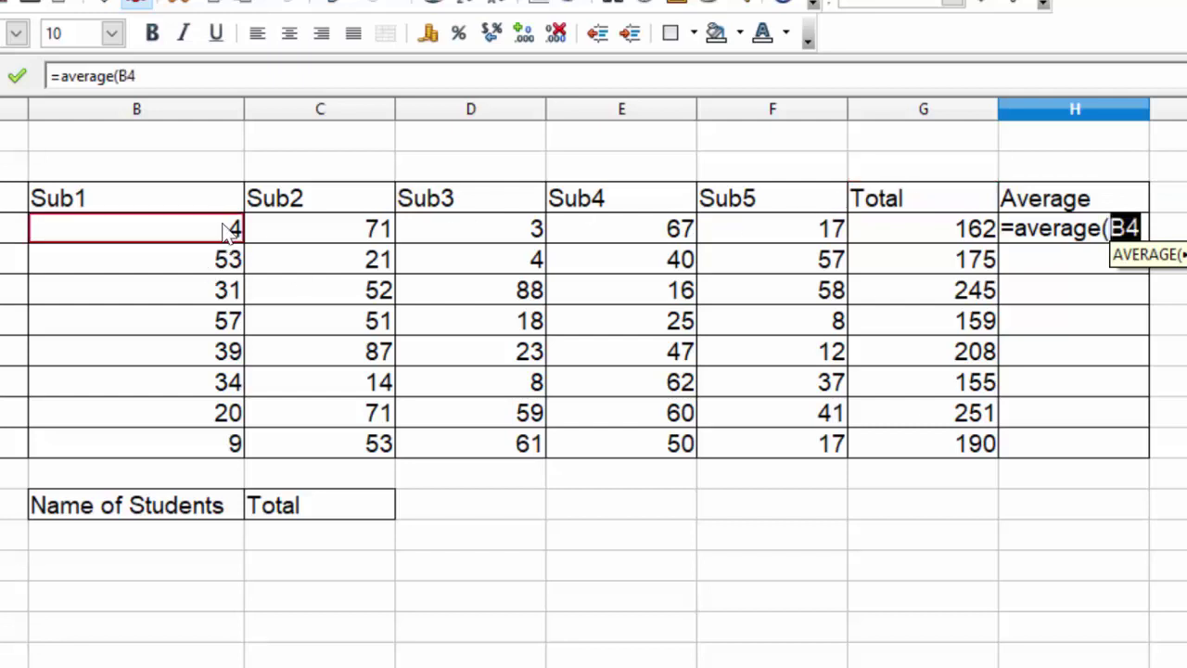
{"action": "left_click_drag", "start_coordinate": [228, 232], "coordinate": [728, 236]}
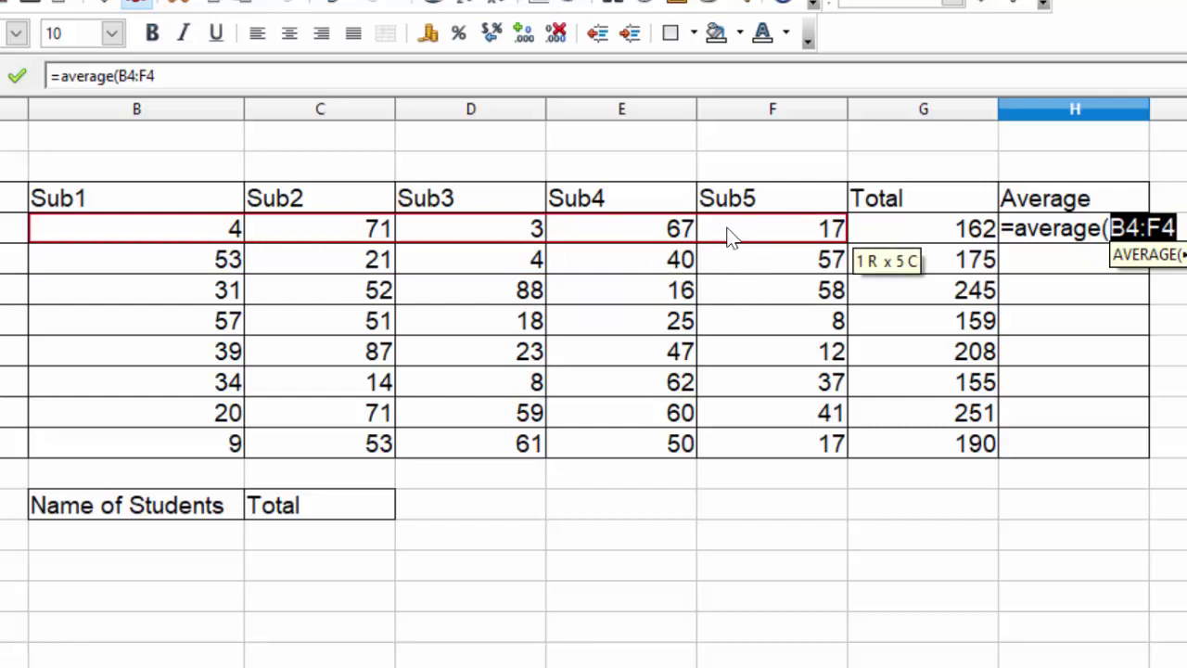
{"action": "type", "text": ")"}
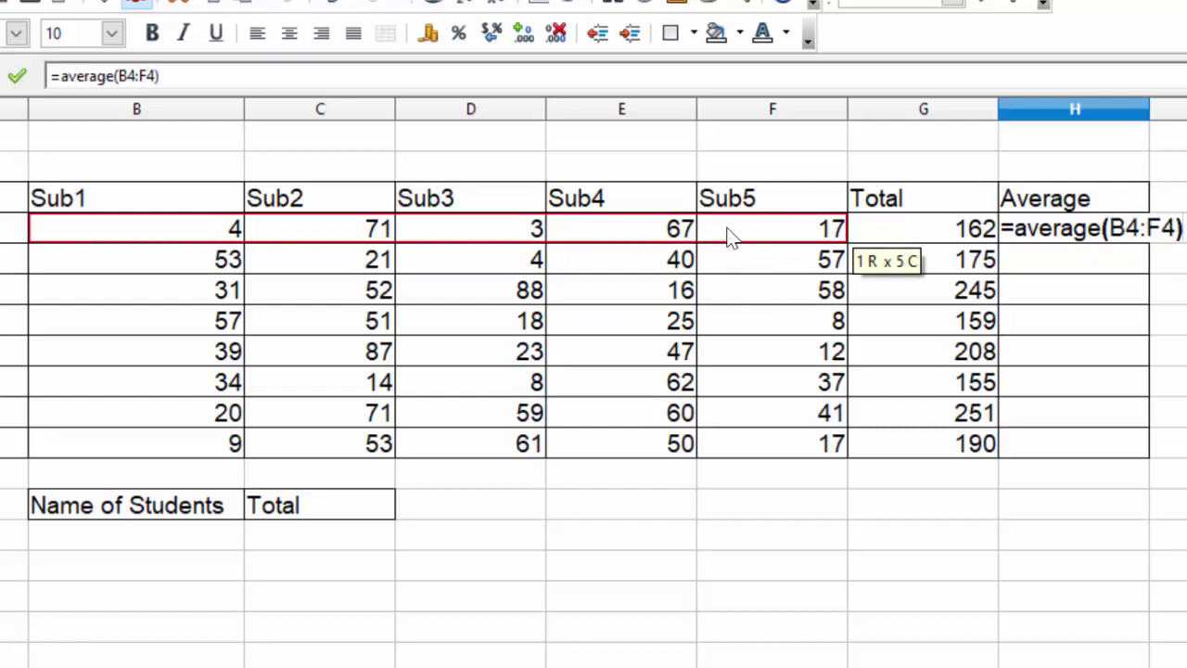
{"action": "key", "text": "Return"}
{"action": "left_click", "coordinate": [1093, 232]}
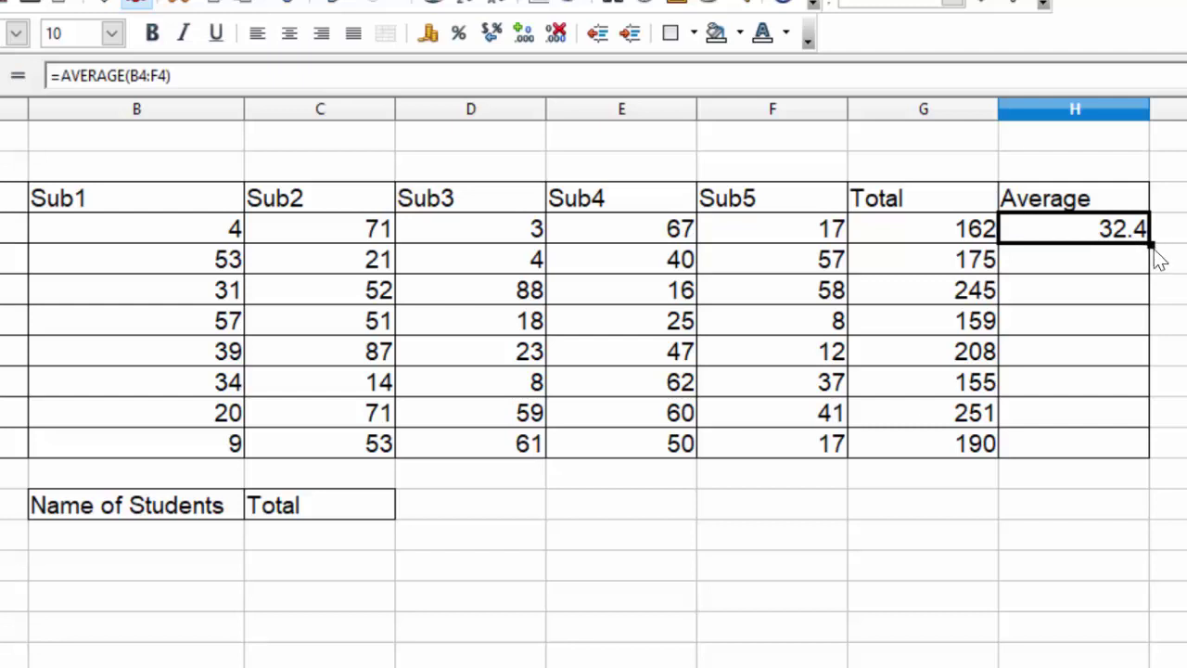
{"action": "left_click_drag", "start_coordinate": [1150, 243], "coordinate": [1150, 459]}
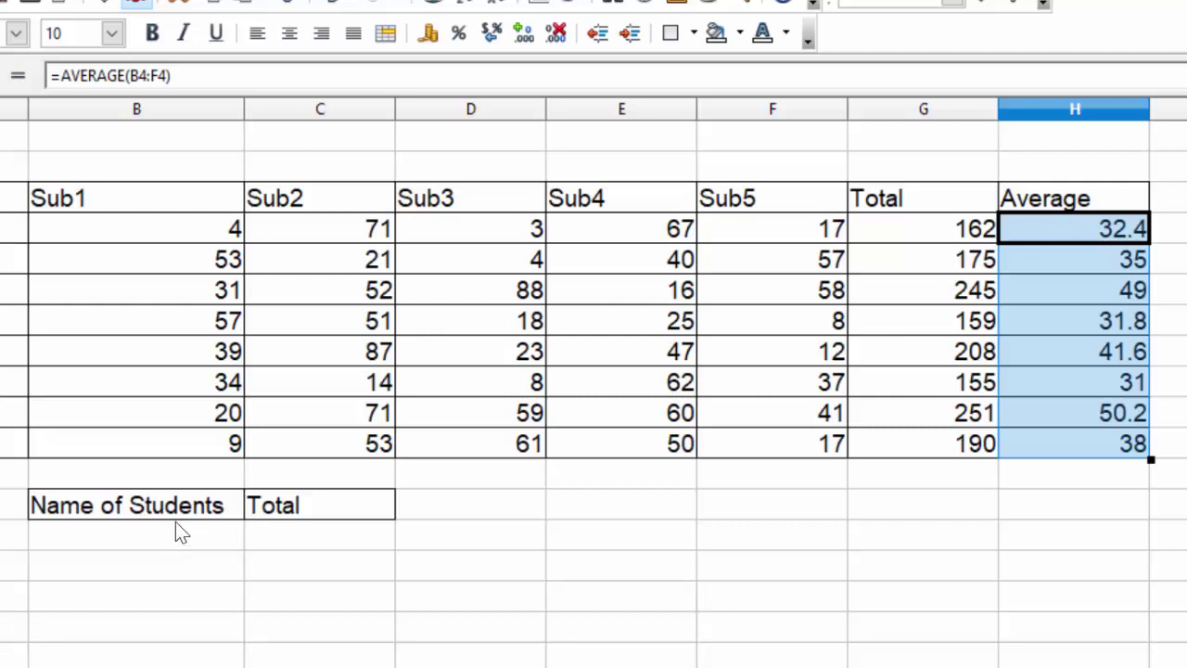
Enter the name of the first student in the marks table in B14, under the copied name header.
{"action": "left_click", "coordinate": [110, 550]}
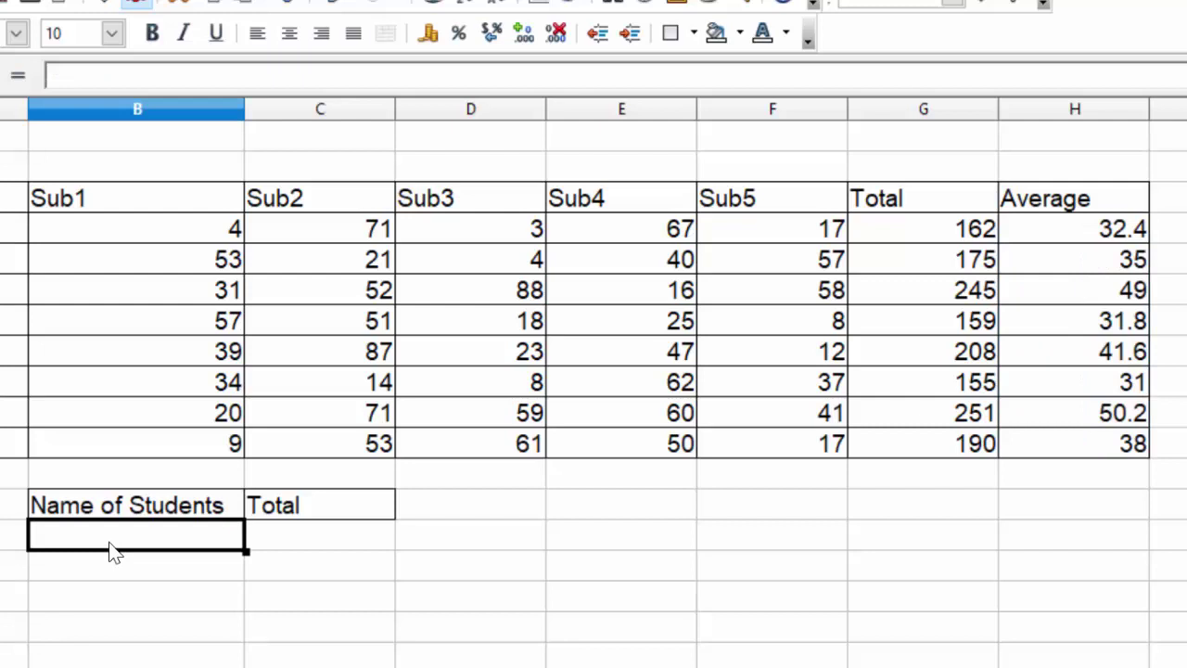
{"action": "type", "text": "Ran"}
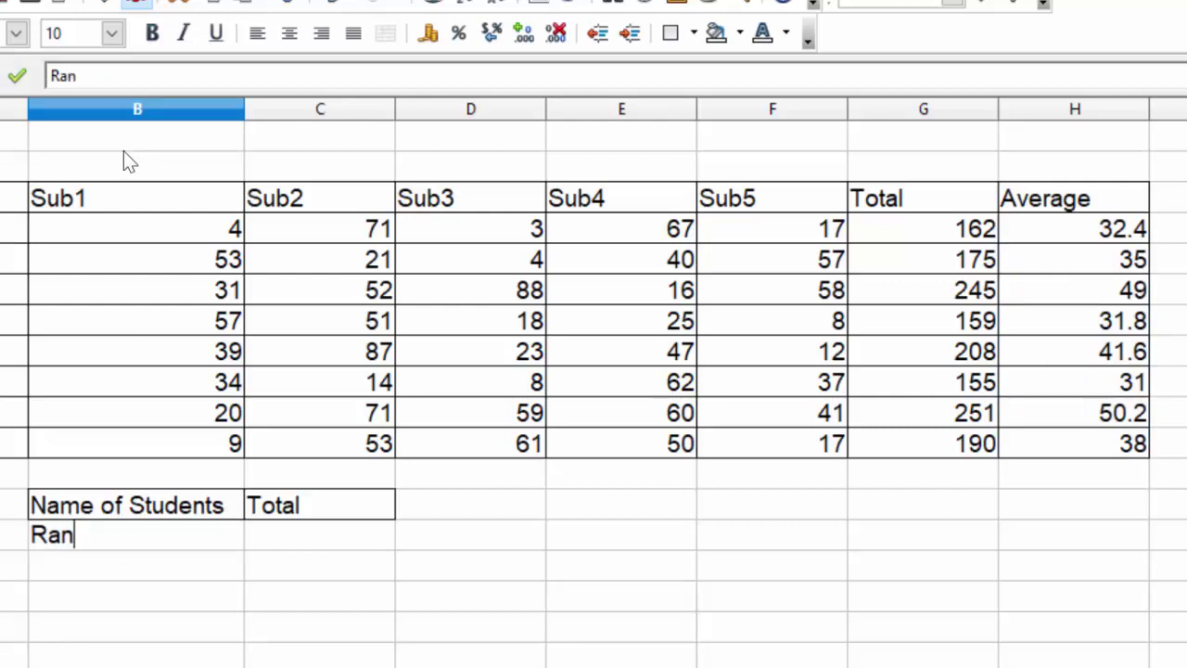
{"action": "key", "text": "BackSpace"}
{"action": "type", "text": "m"}
{"action": "left_click", "coordinate": [252, 542]}
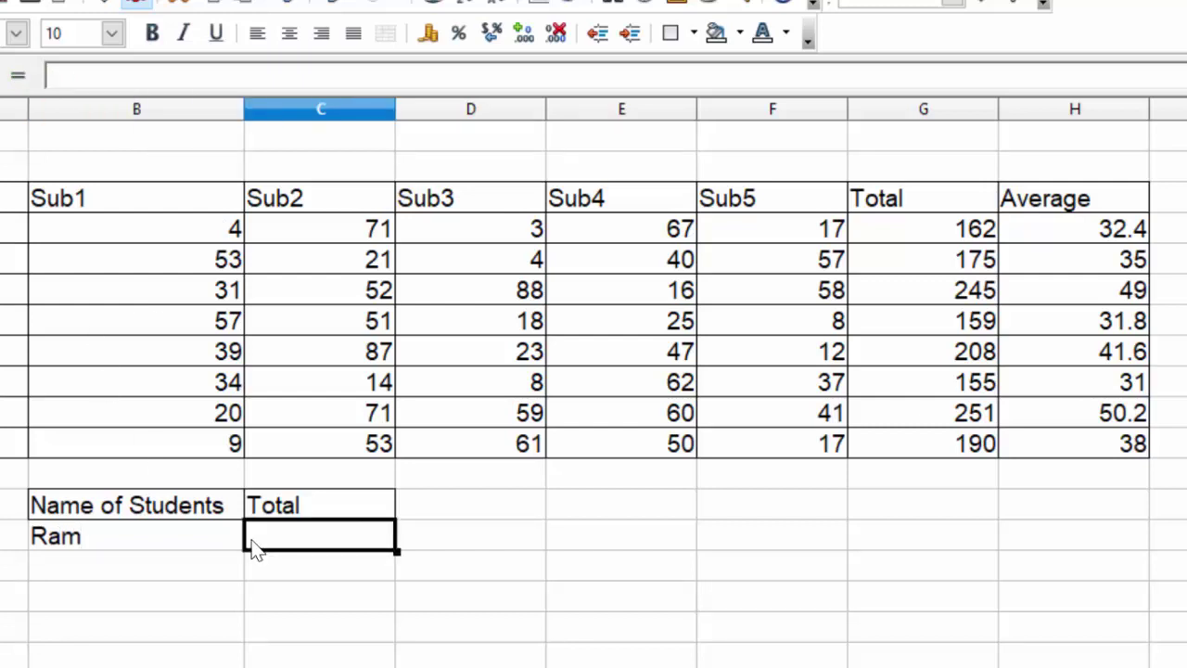
{"action": "double_click", "coordinate": [256, 549]}
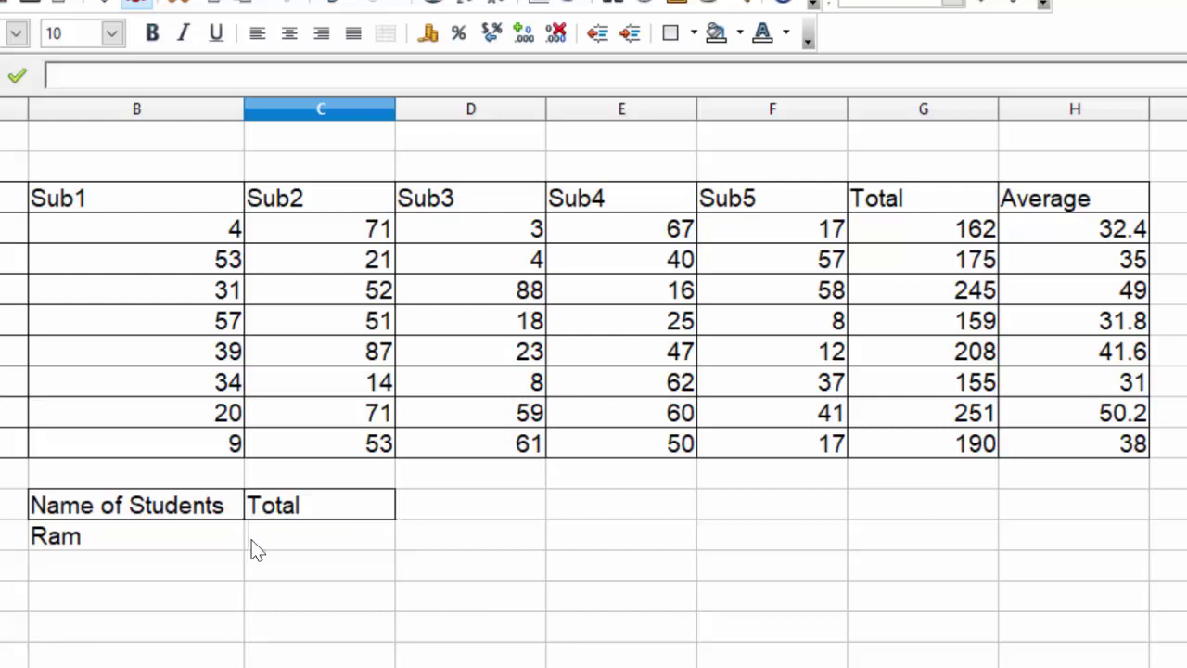
{"action": "left_click", "coordinate": [264, 586]}
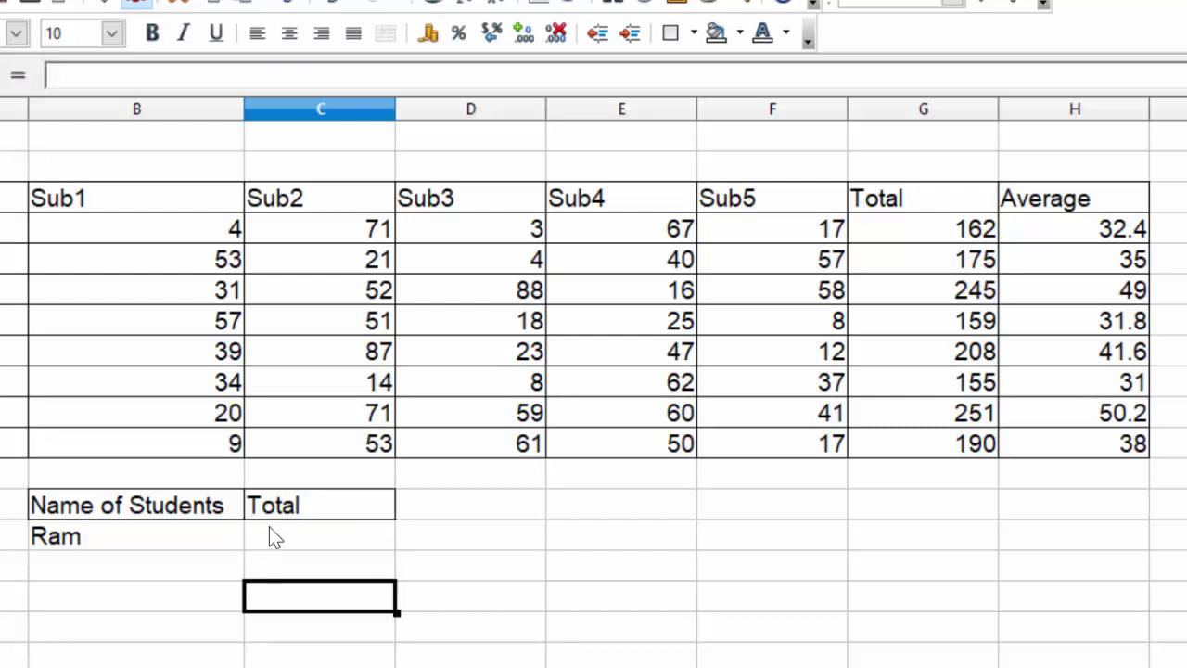
{"action": "left_click", "coordinate": [273, 545]}
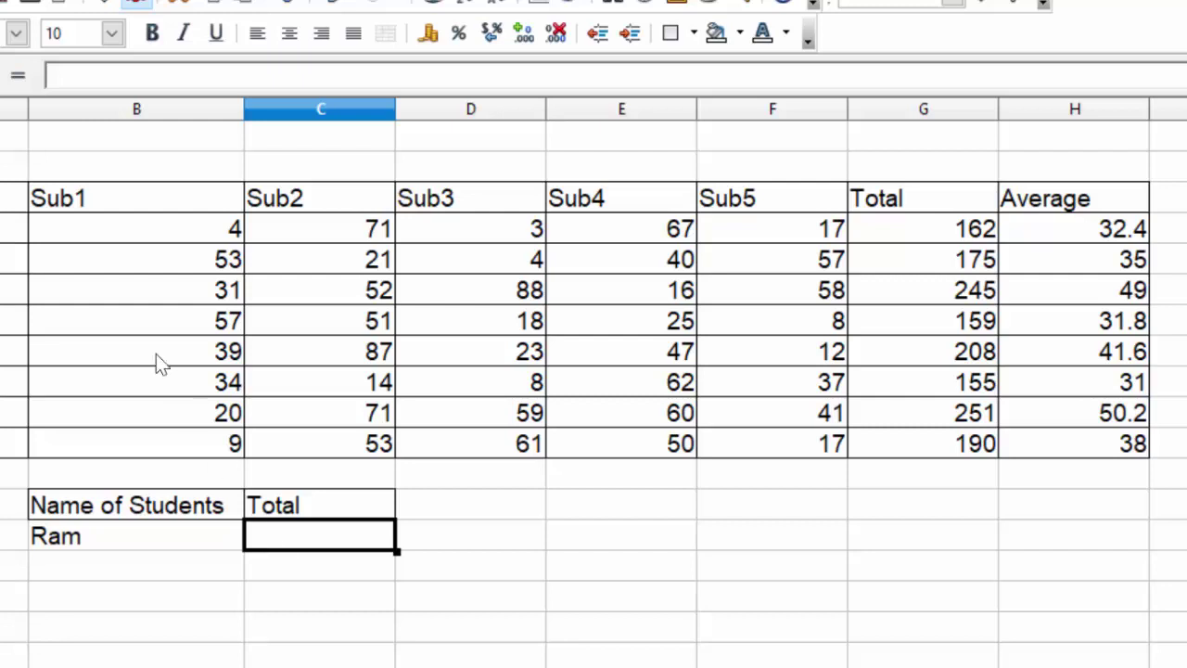
{"action": "left_click", "coordinate": [115, 211]}
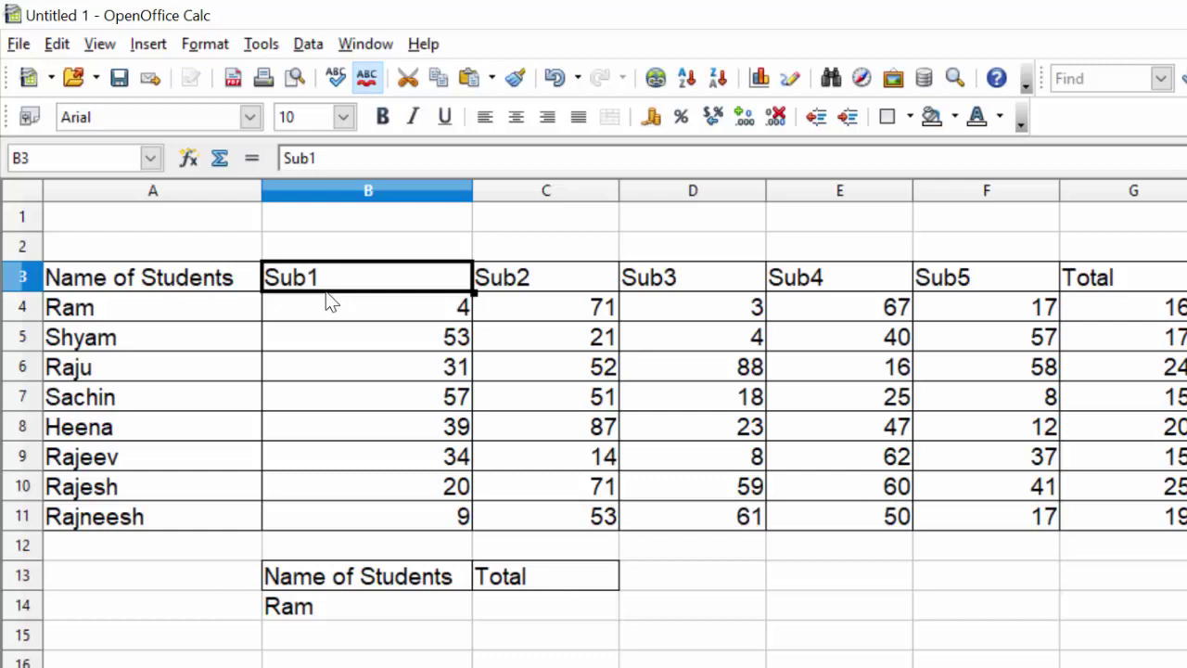
Begin a MATCH formula in C14 with B14 as the search criterion, followed by a semicolon separator.
{"action": "left_click", "coordinate": [515, 609]}
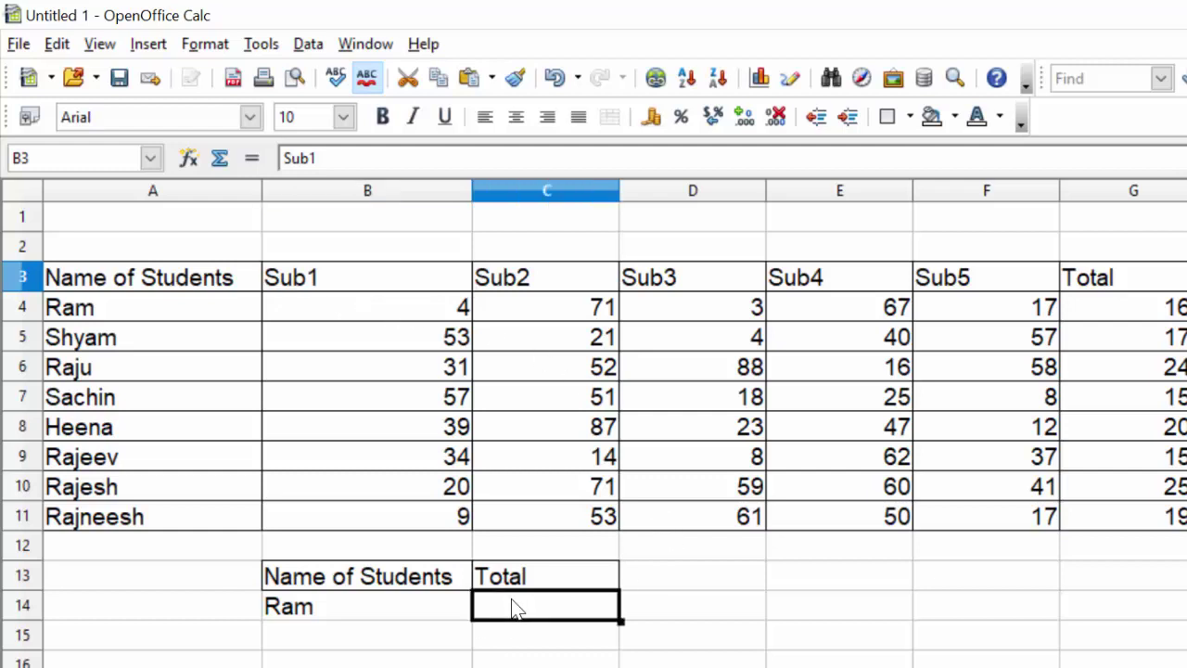
{"action": "type", "text": "=m"}
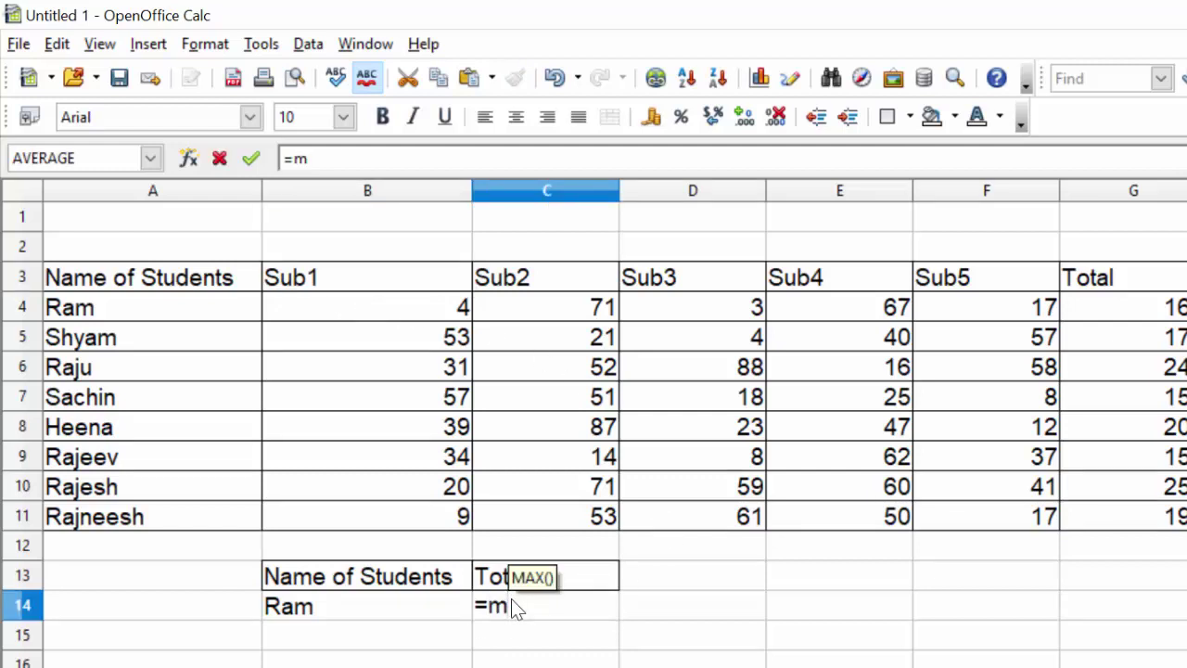
{"action": "type", "text": "atc"}
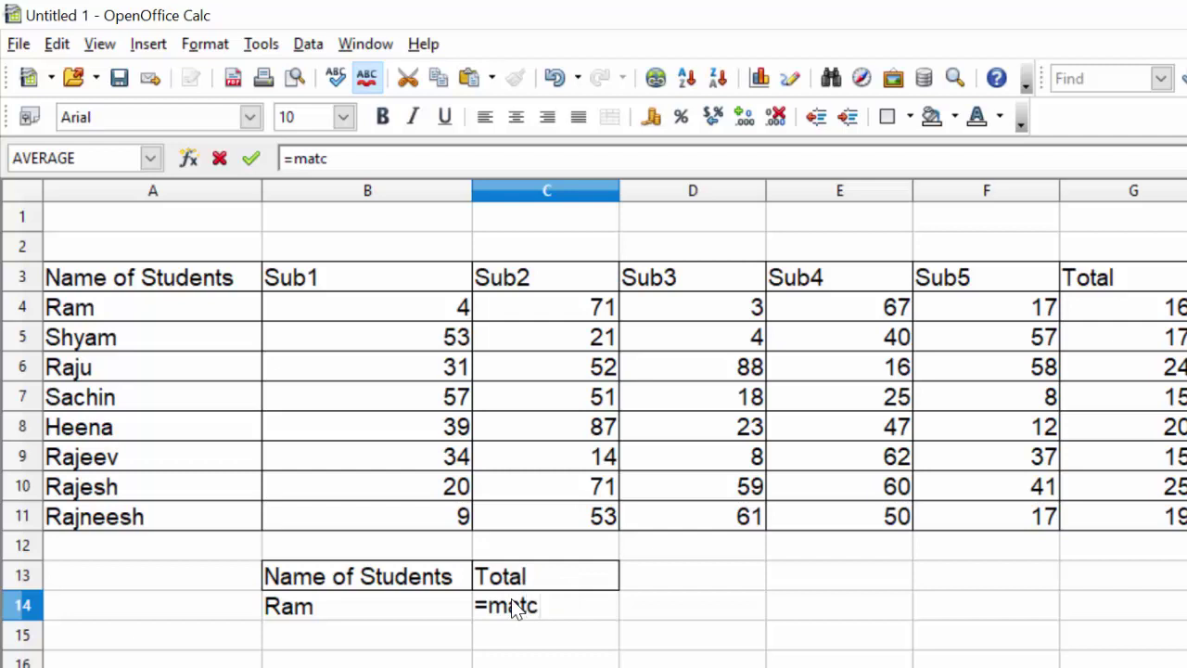
{"action": "type", "text": "h("}
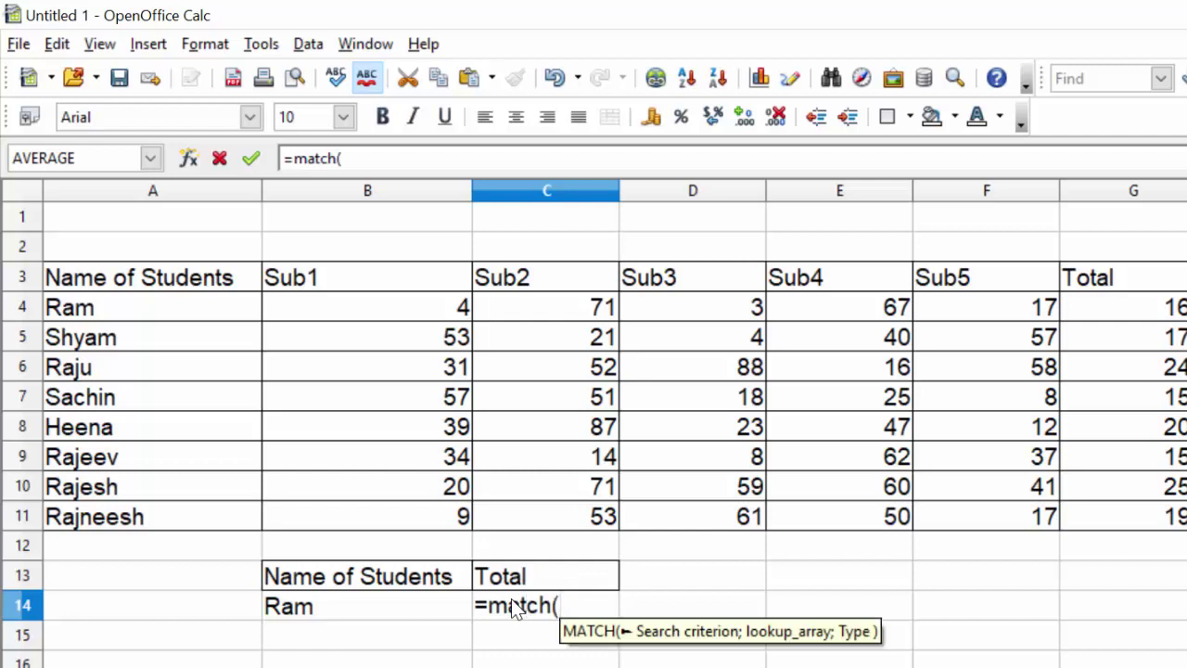
{"action": "left_click", "coordinate": [334, 605]}
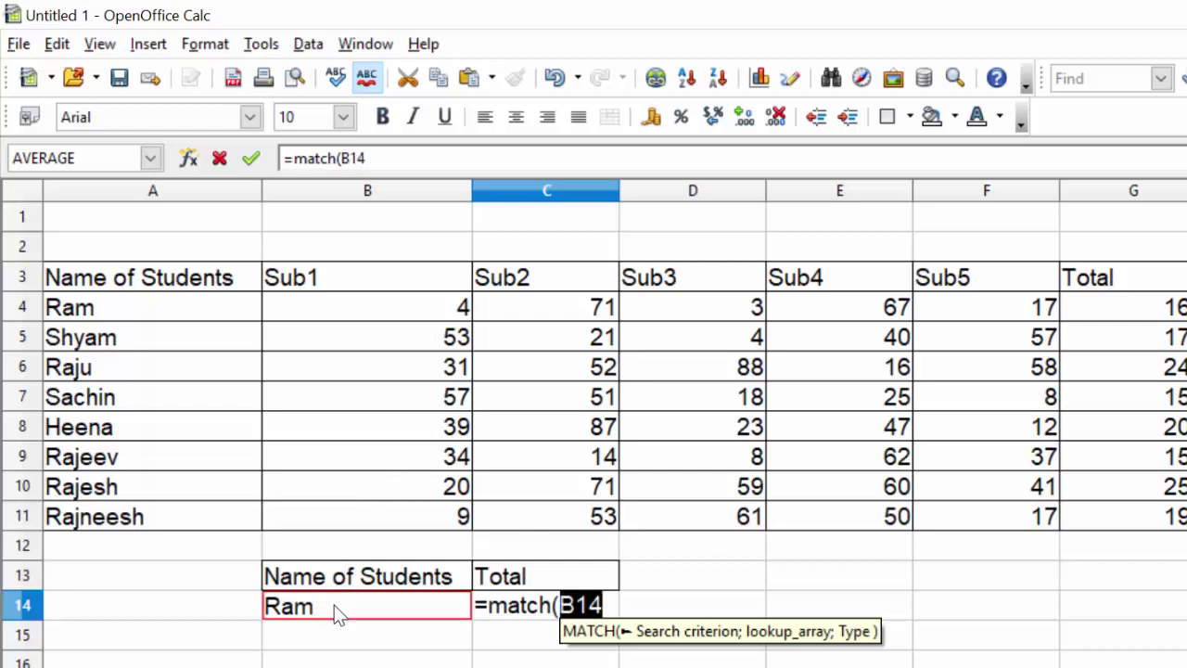
{"action": "type", "text": ","}
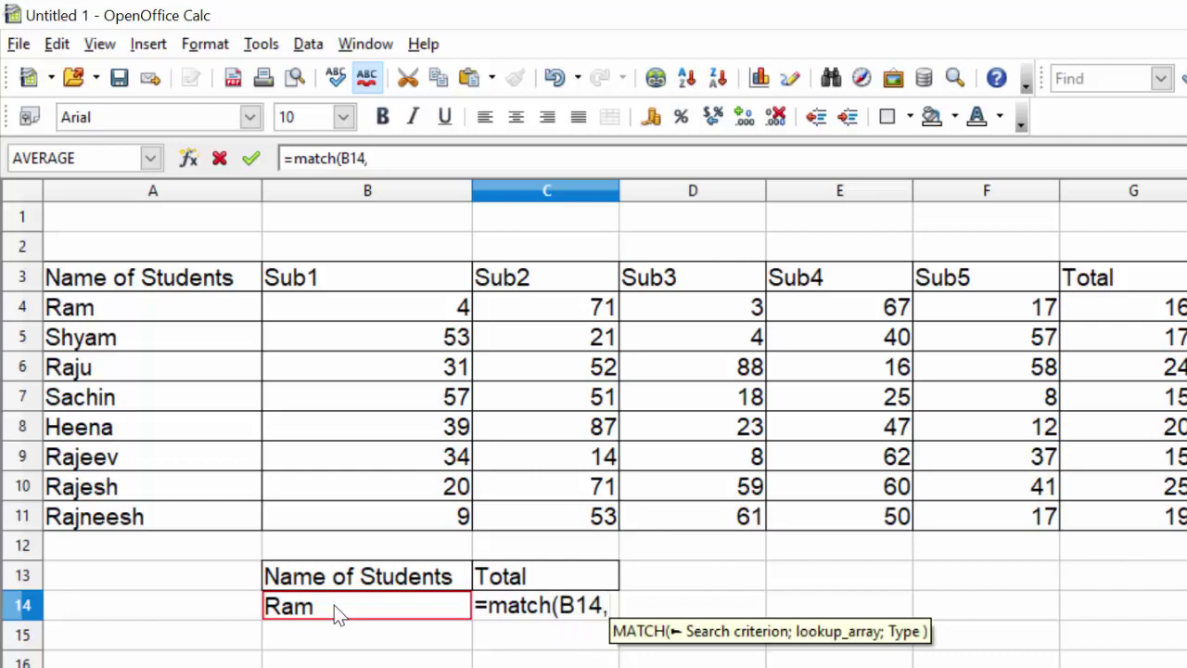
{"action": "left_click", "coordinate": [168, 286]}
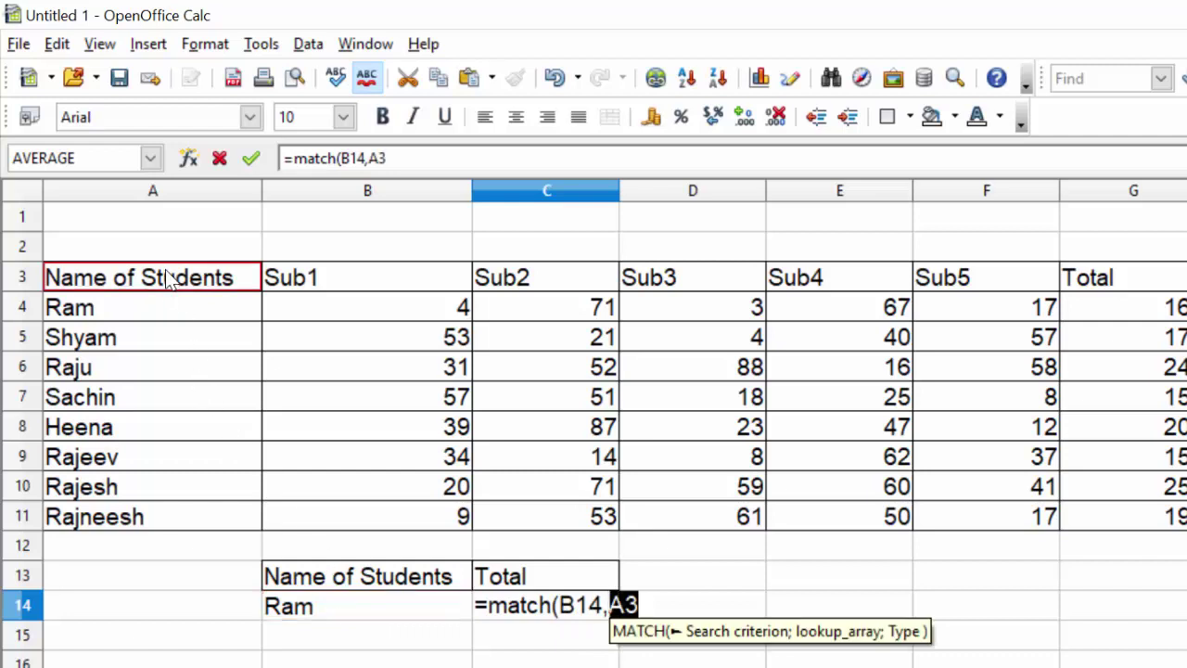
{"action": "key", "text": "BackSpace"}
{"action": "key", "text": "BackSpace"}
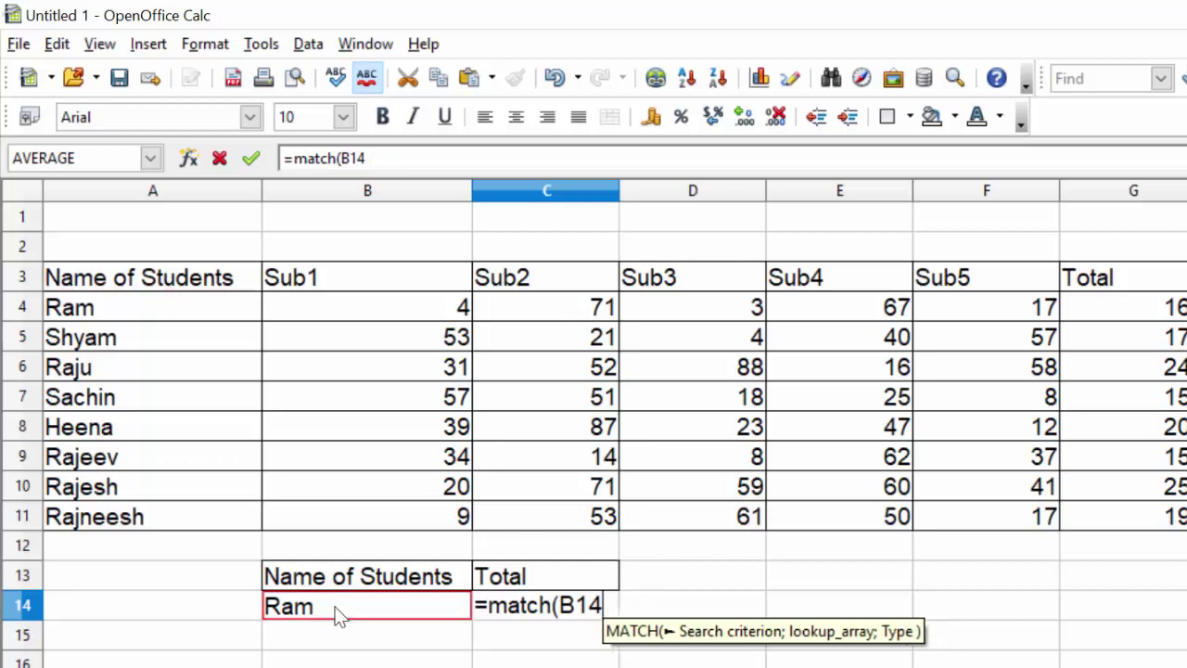
{"action": "type", "text": ";"}
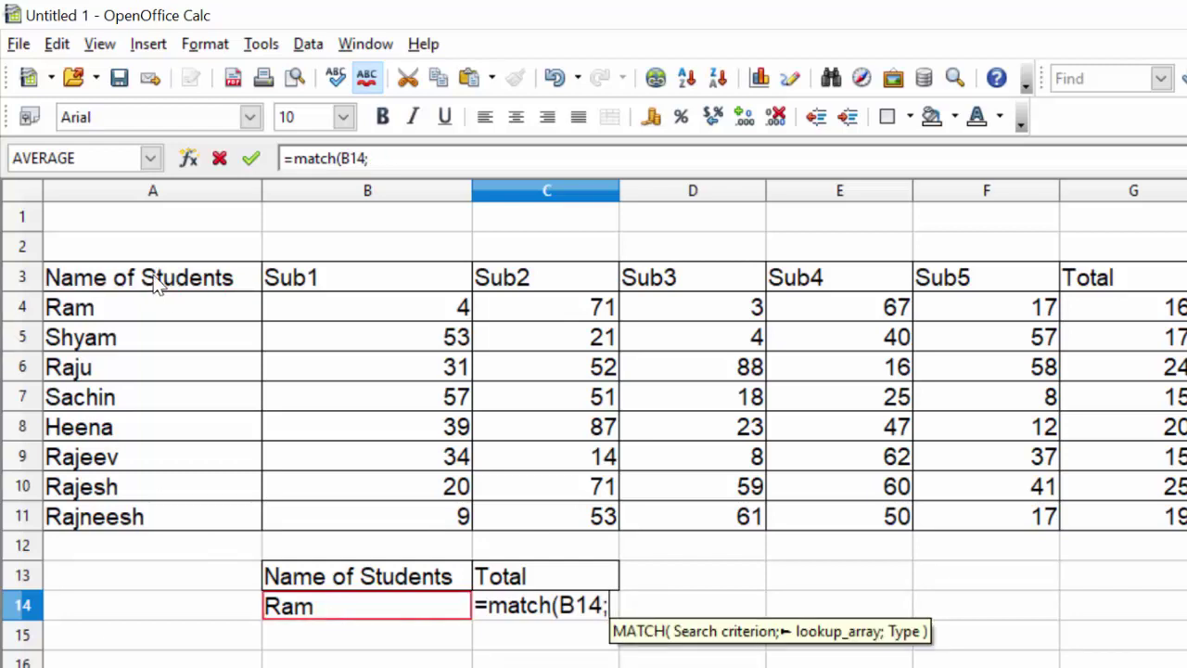
Add the student name column as the formula's lookup array, made absolute as $A$3:$A$11.
{"action": "left_click_drag", "start_coordinate": [156, 284], "coordinate": [135, 521]}
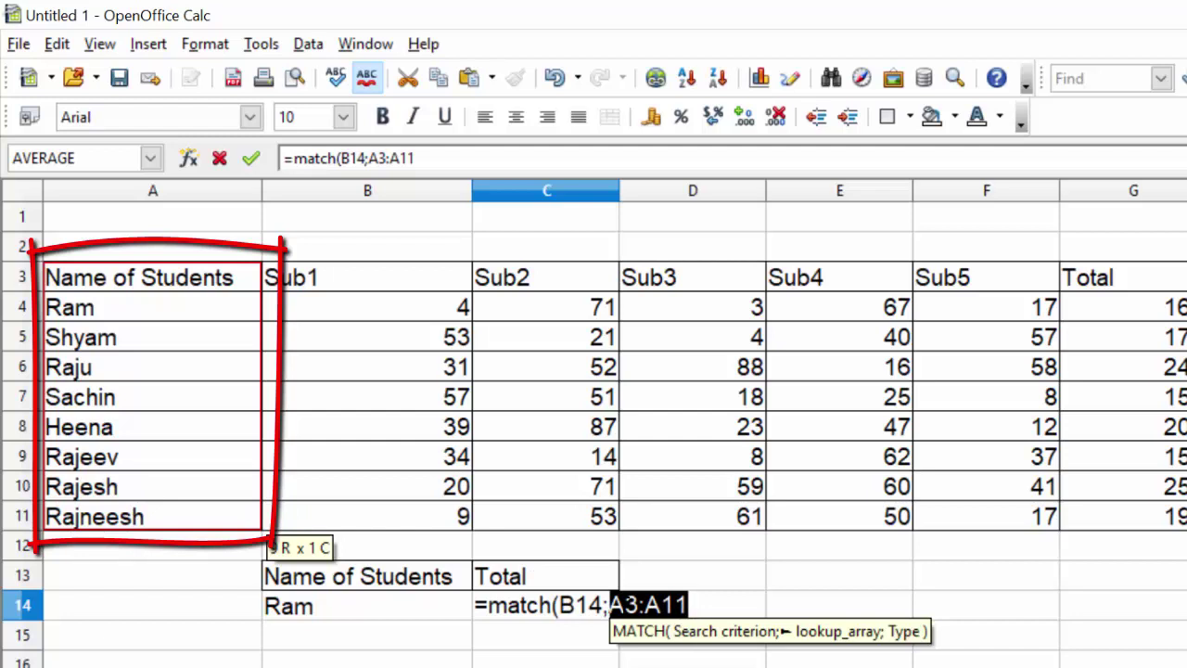
{"action": "left_click", "coordinate": [614, 605]}
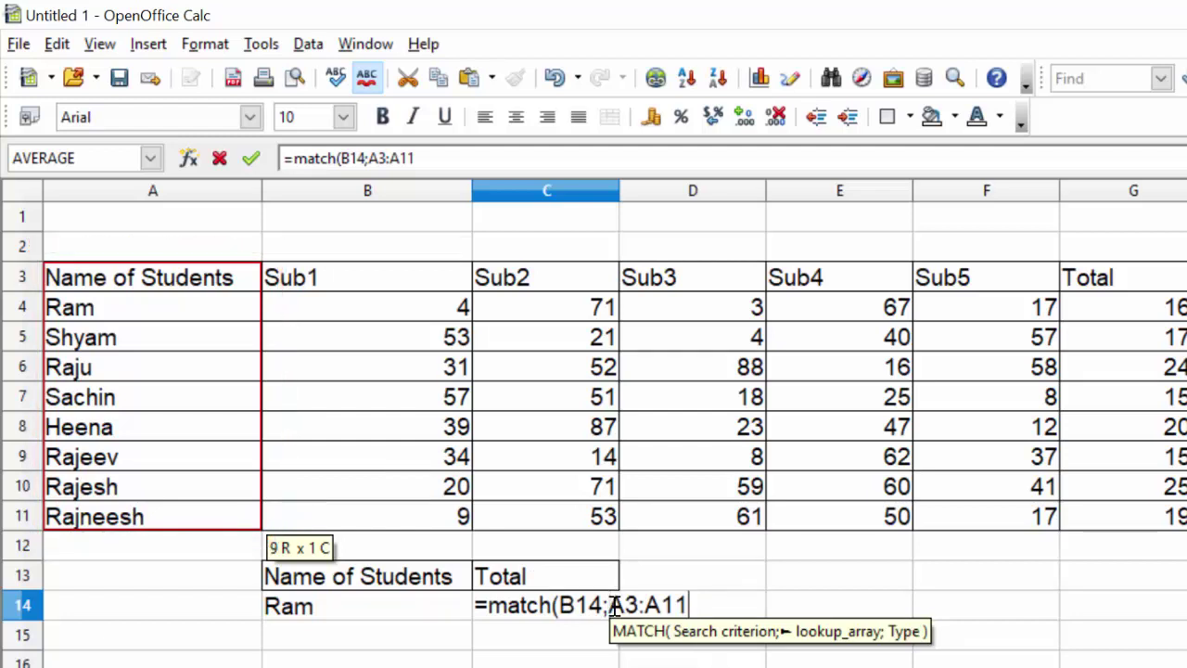
{"action": "type", "text": "$"}
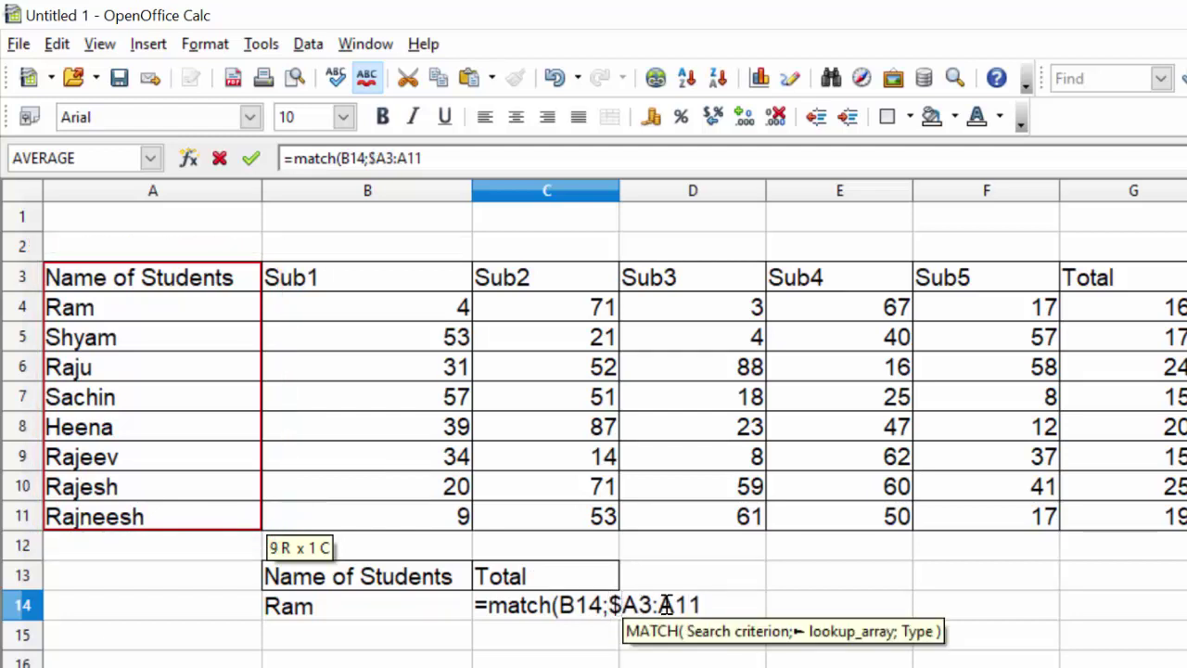
{"action": "left_click", "coordinate": [643, 605]}
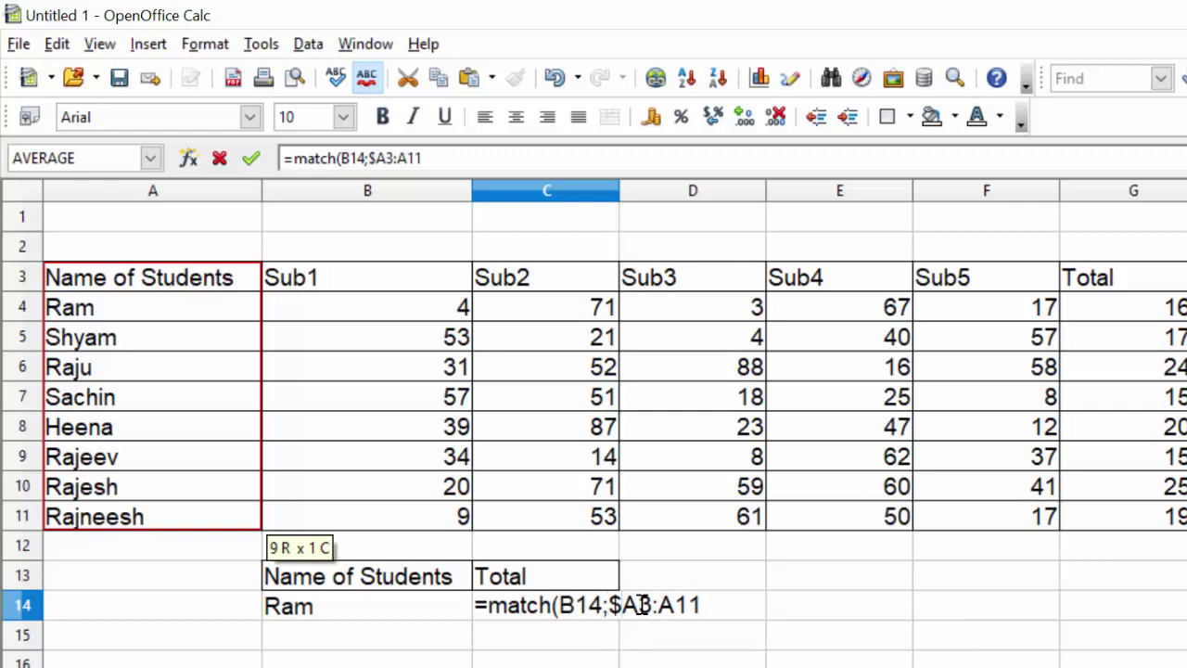
{"action": "type", "text": "$"}
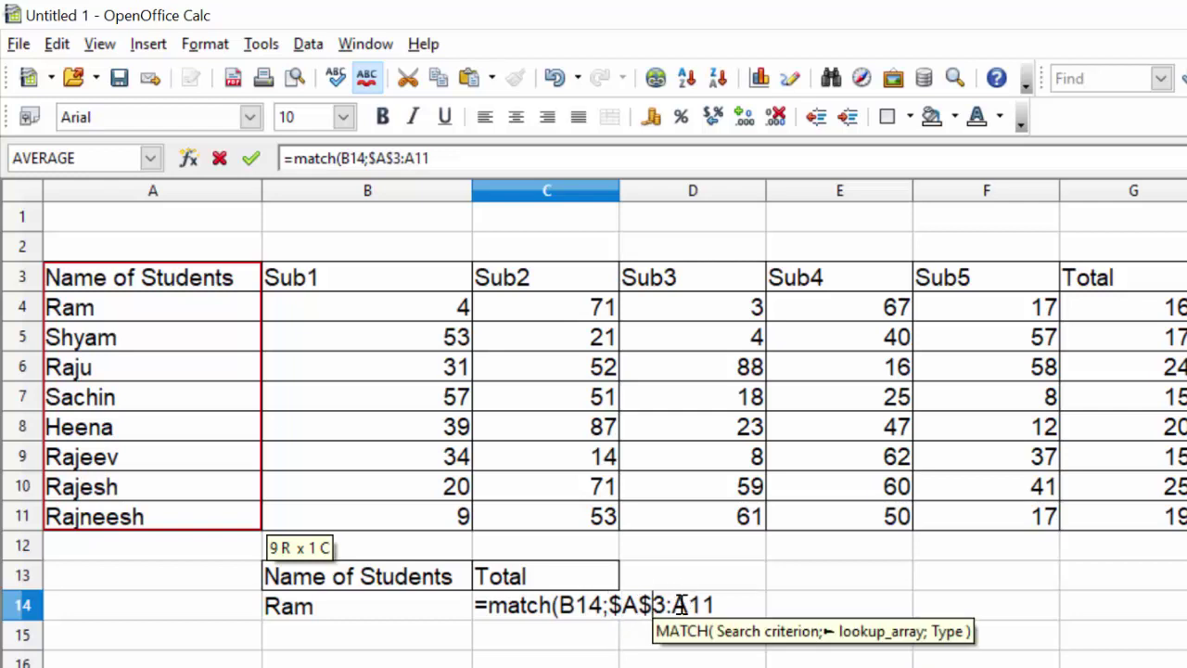
{"action": "key", "text": "shift+F4"}
Set the match type to 0 for an exact match and complete the formula as =MATCH(B14;$A$3:$A$11;0).
{"action": "type", "text": ","}
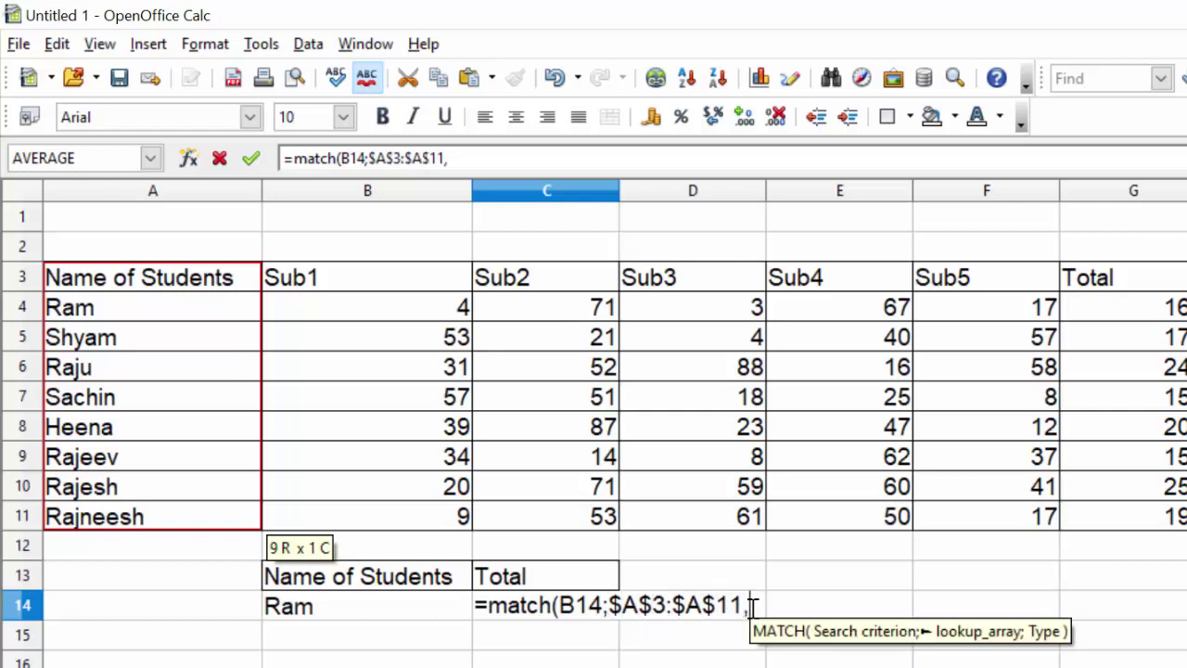
{"action": "type", "text": "0"}
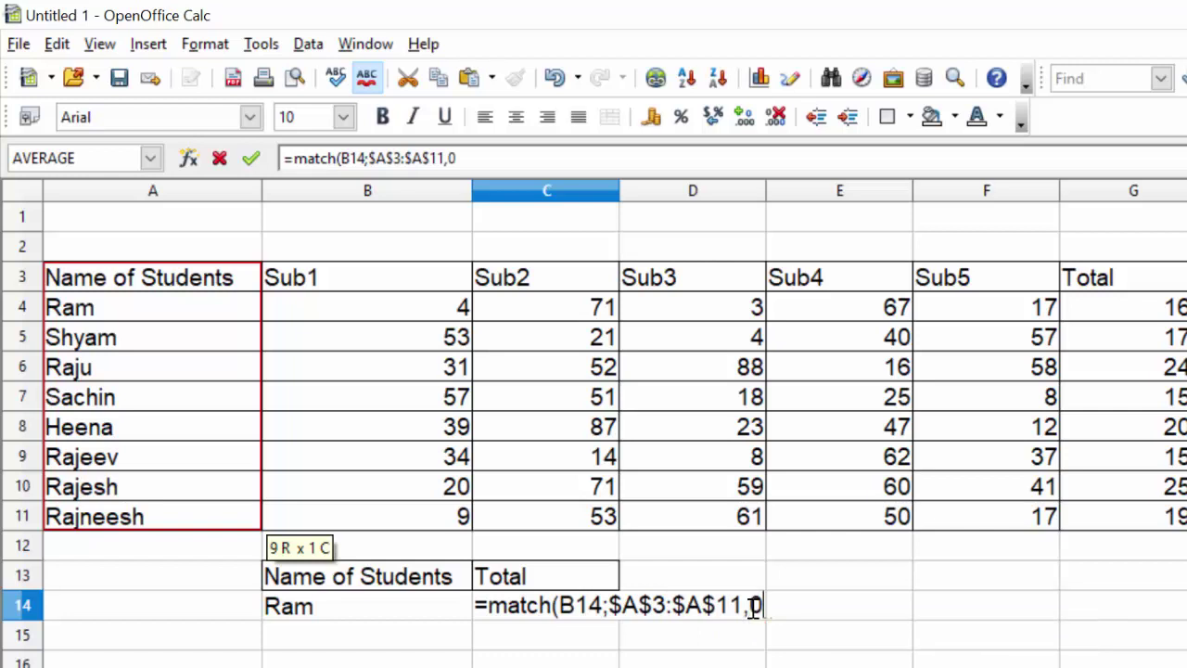
{"action": "type", "text": ")"}
{"action": "key", "text": "BackSpace"}
{"action": "key", "text": "BackSpace"}
{"action": "key", "text": "BackSpace"}
{"action": "type", "text": ";0)"}
{"action": "key", "text": "Return"}
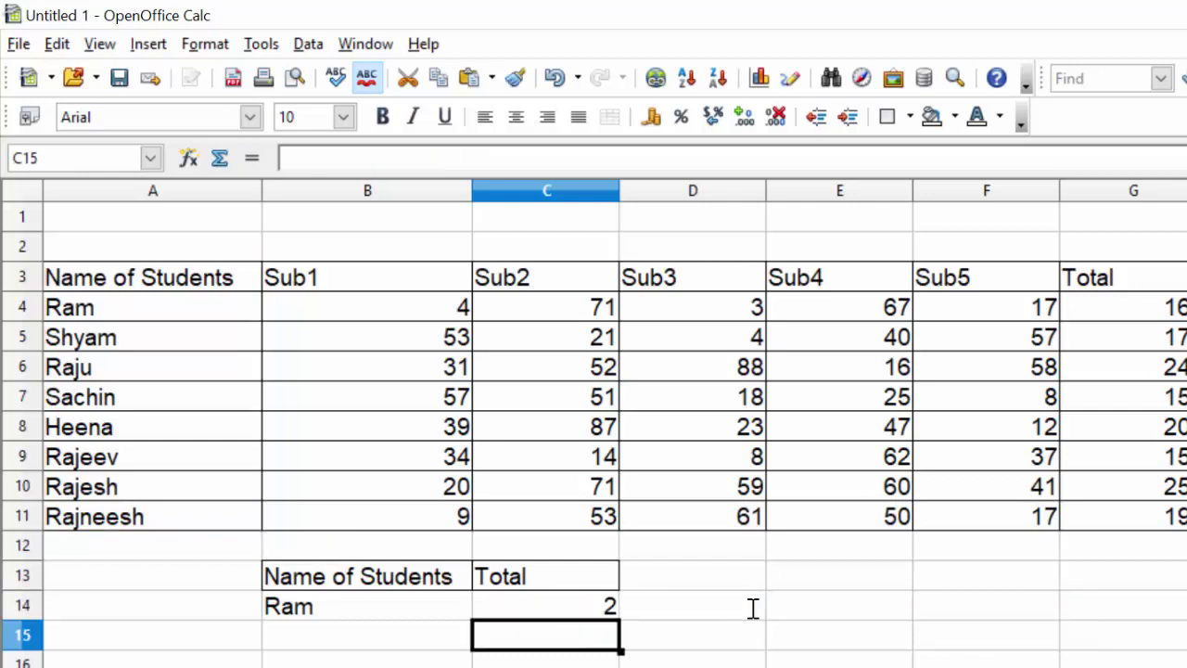
Compare the MATCH position in C14 with rows 3 and 4 of the marks table.
{"action": "left_click", "coordinate": [548, 612]}
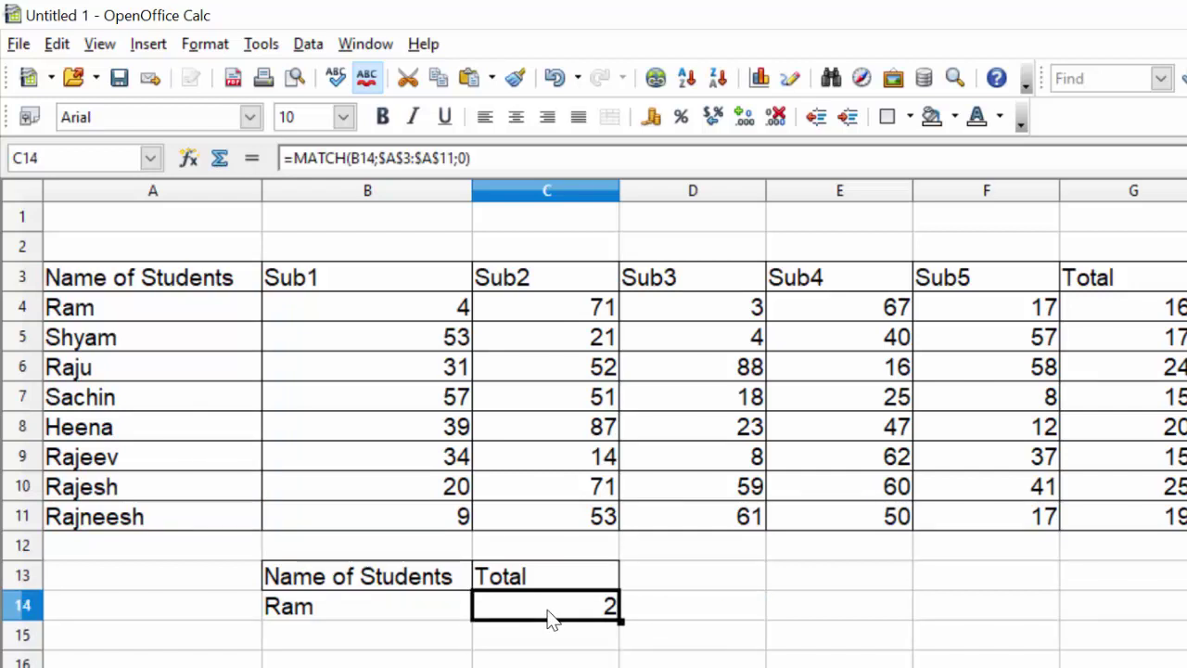
{"action": "left_click", "coordinate": [30, 281]}
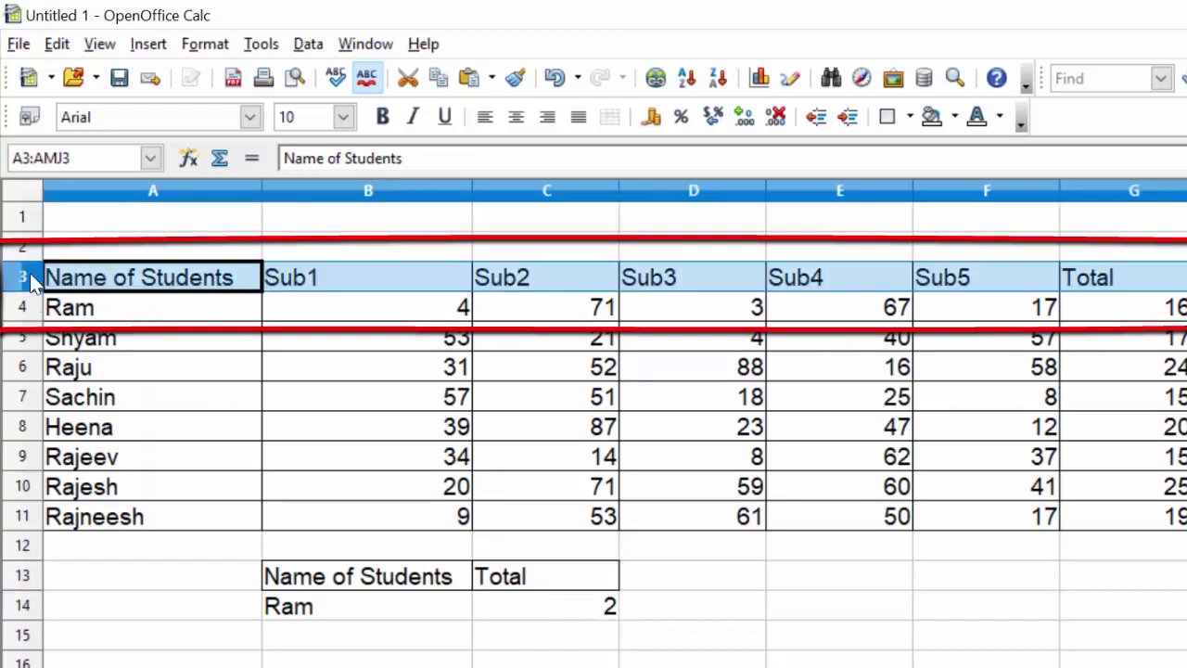
{"action": "left_click", "coordinate": [23, 310]}
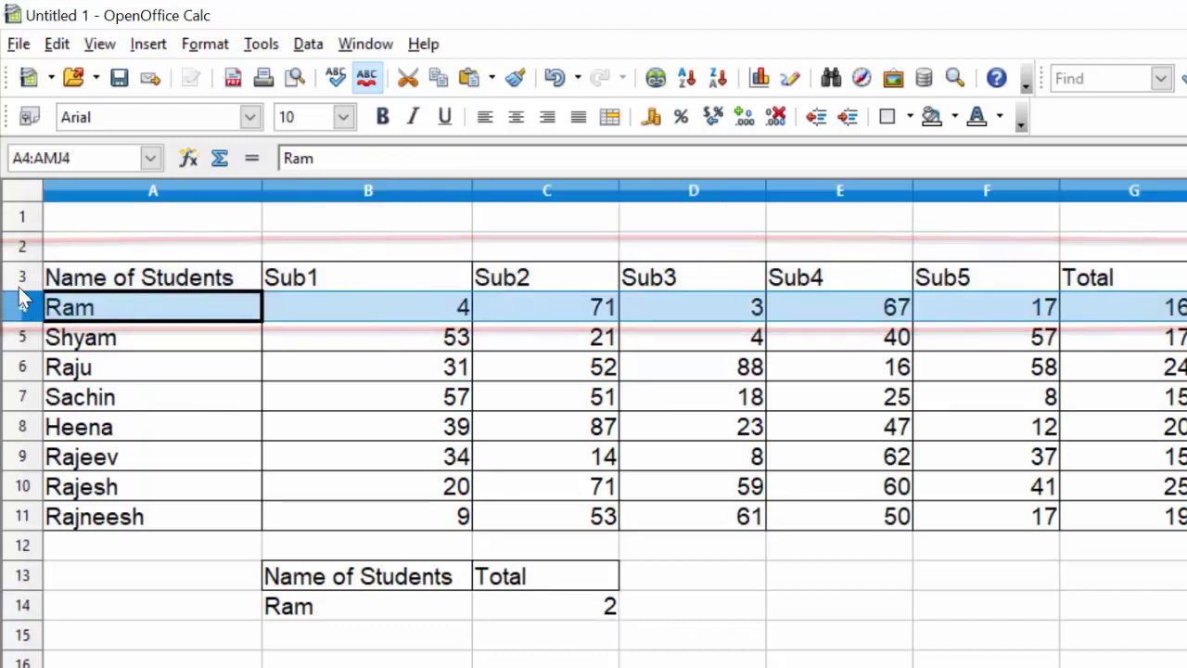
{"action": "left_click", "coordinate": [23, 281]}
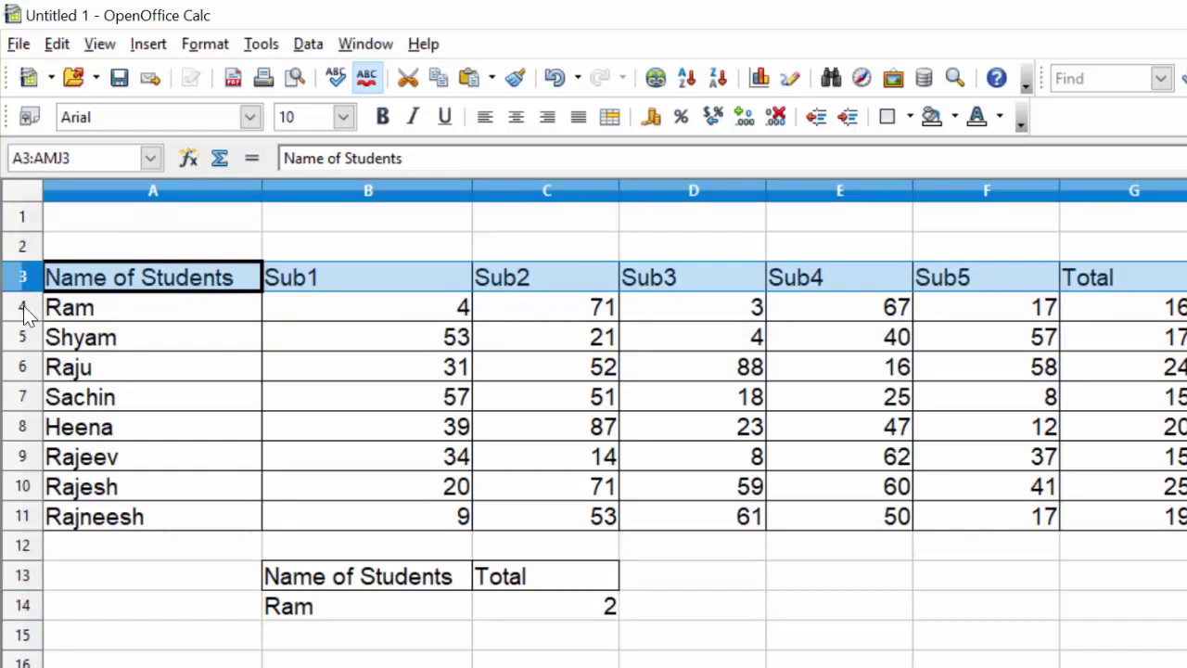
{"action": "left_click", "coordinate": [24, 312]}
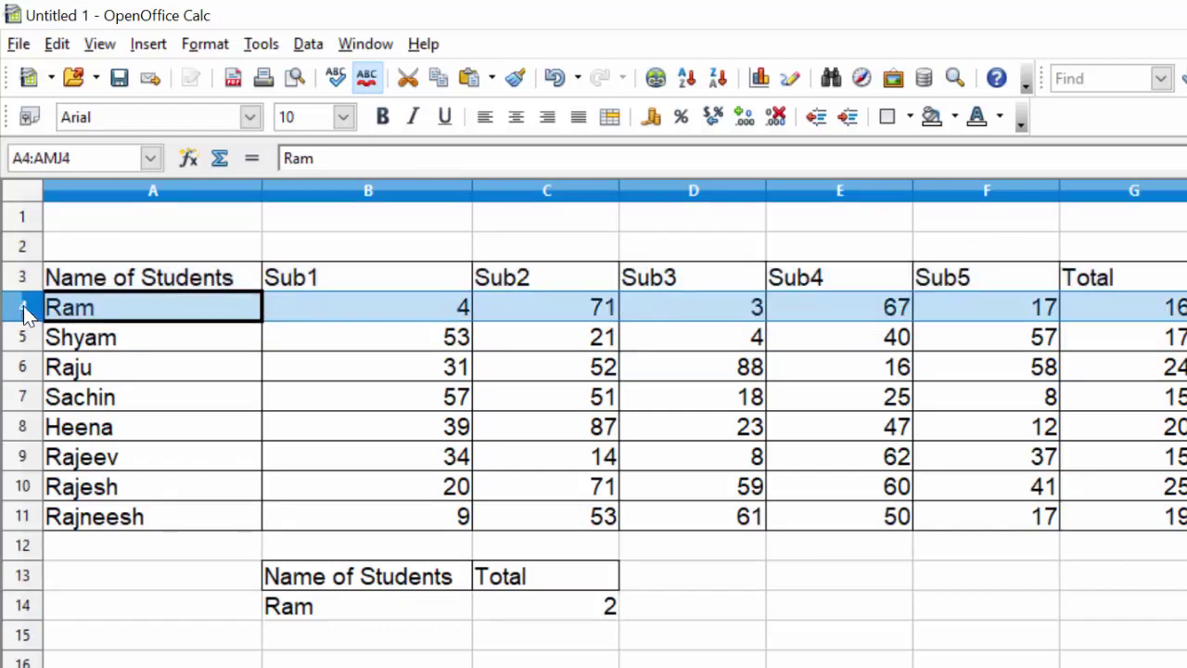
Replace the name in B14 with the last student's name from A11 to test the MATCH formula.
{"action": "left_click", "coordinate": [318, 614]}
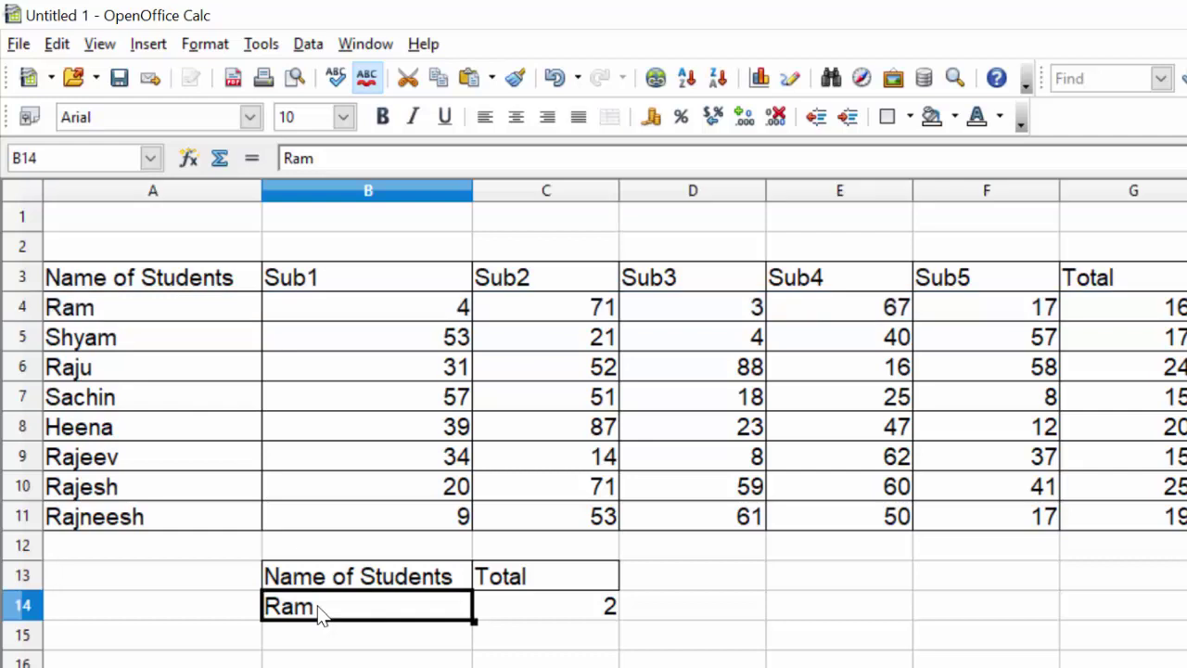
{"action": "key", "text": "Delete"}
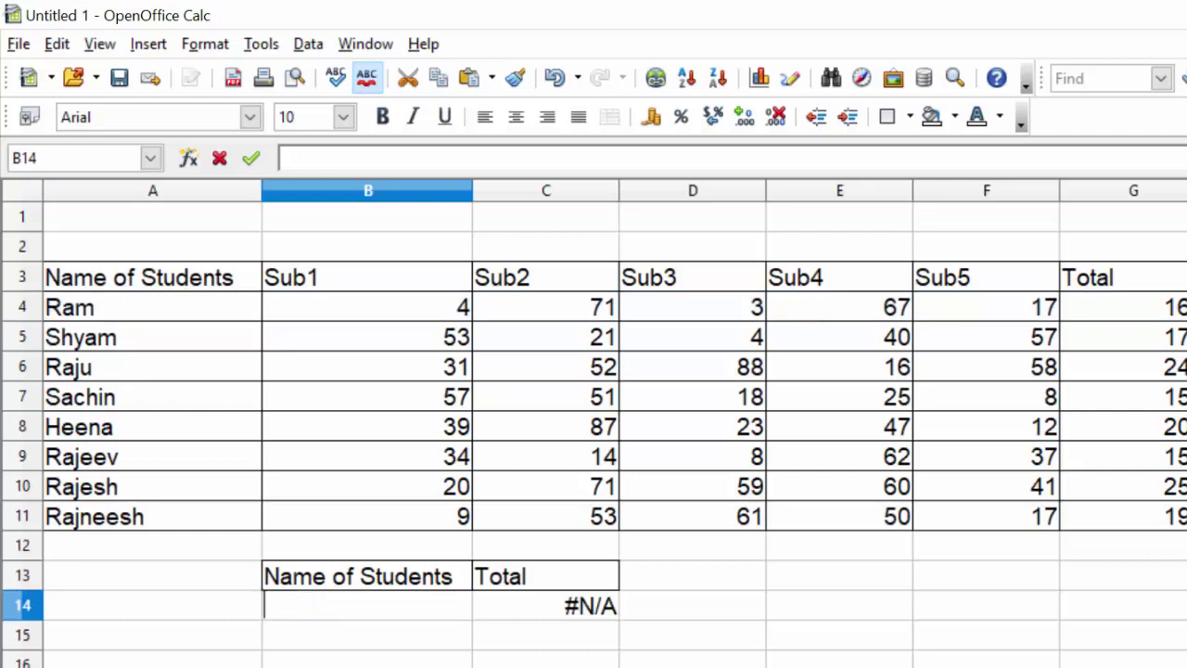
{"action": "left_click", "coordinate": [105, 525]}
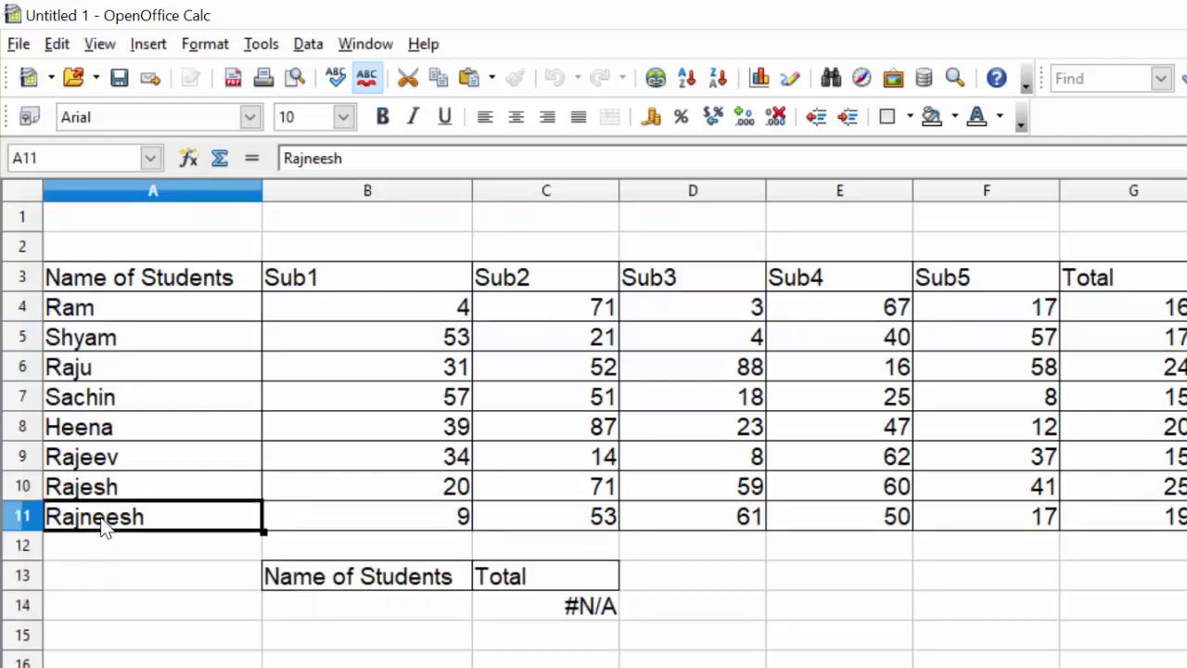
{"action": "double_click", "coordinate": [105, 525]}
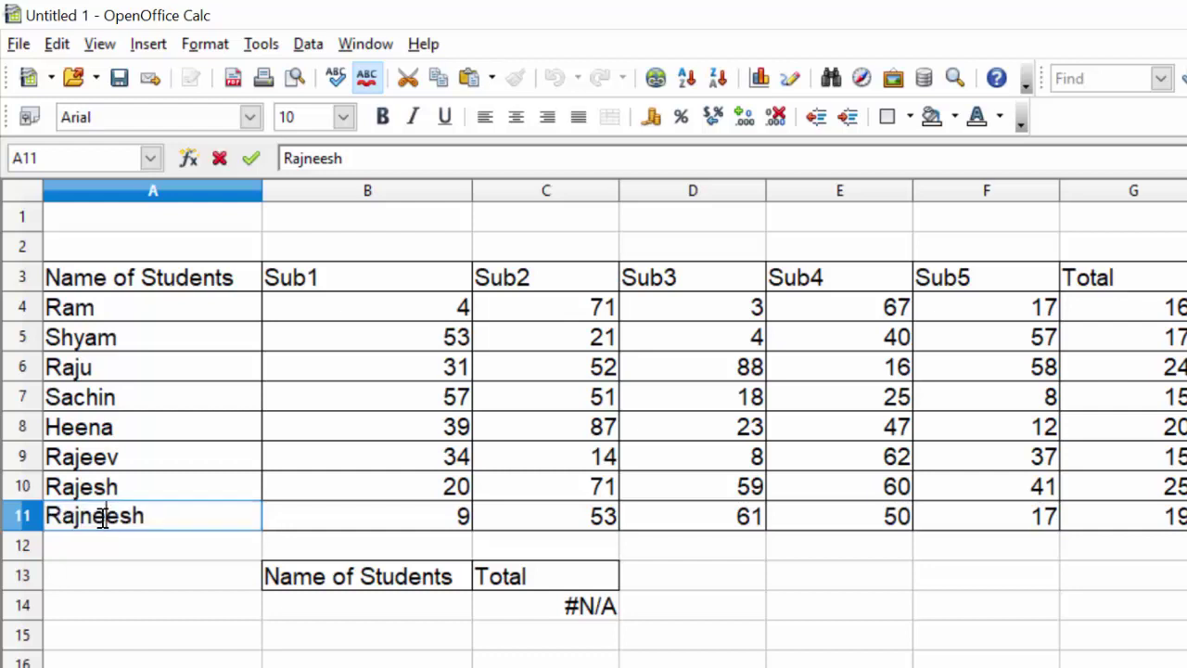
{"action": "left_click", "coordinate": [297, 618]}
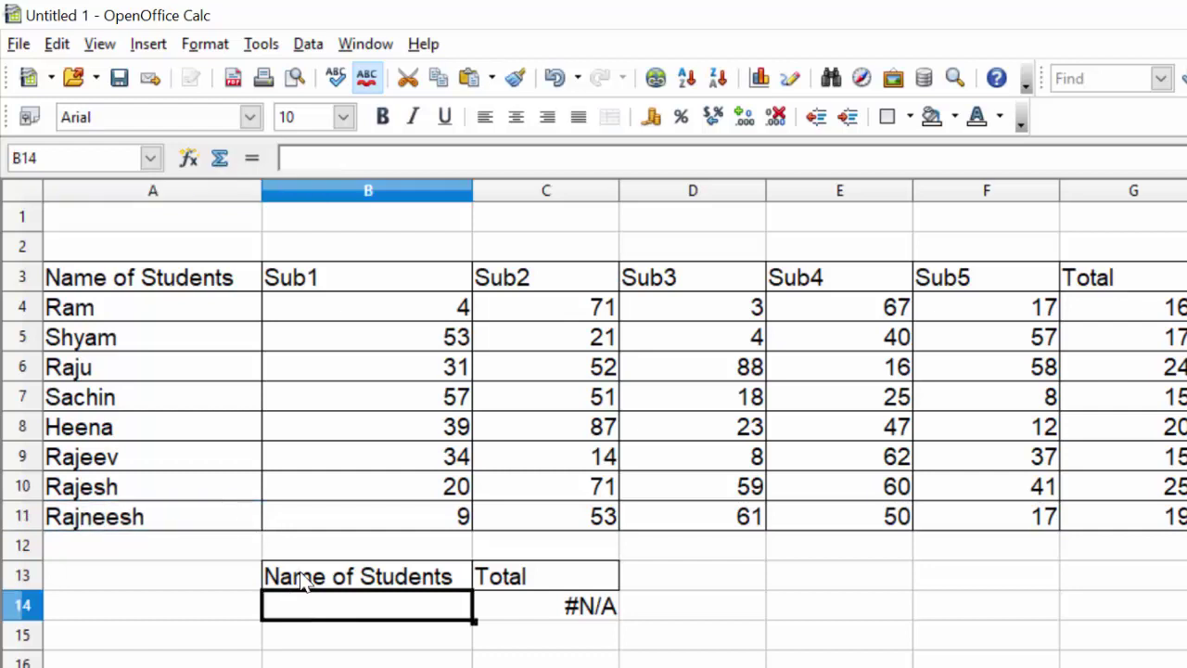
{"action": "type", "text": "Rajneesh"}
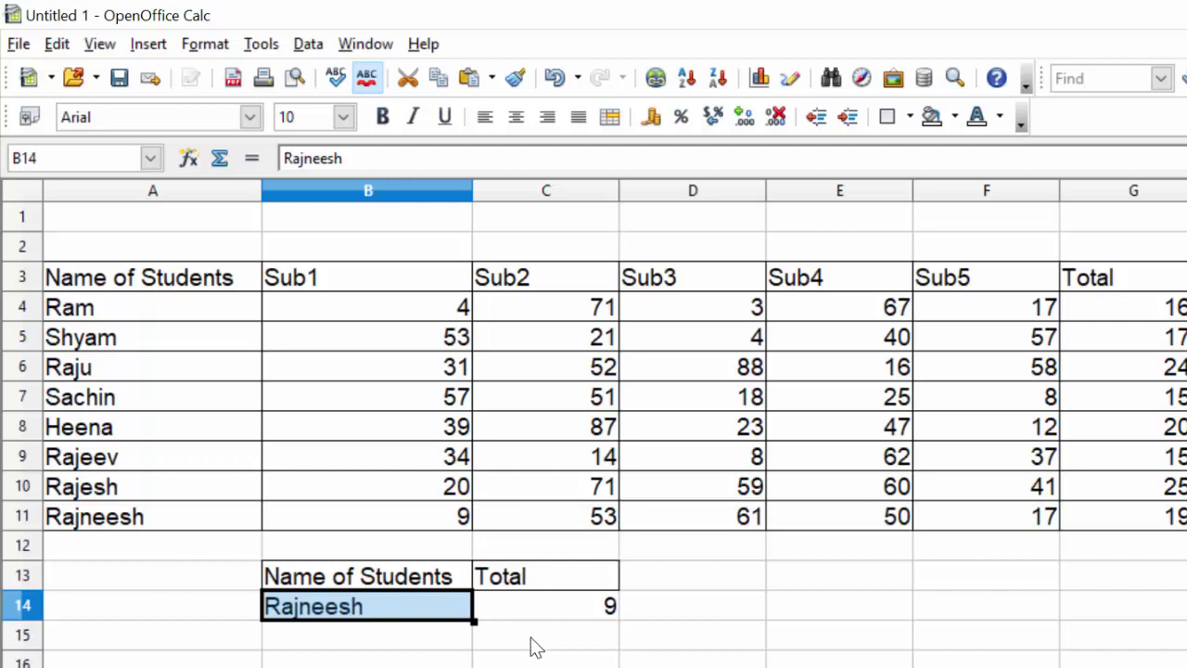
{"action": "left_click", "coordinate": [535, 642]}
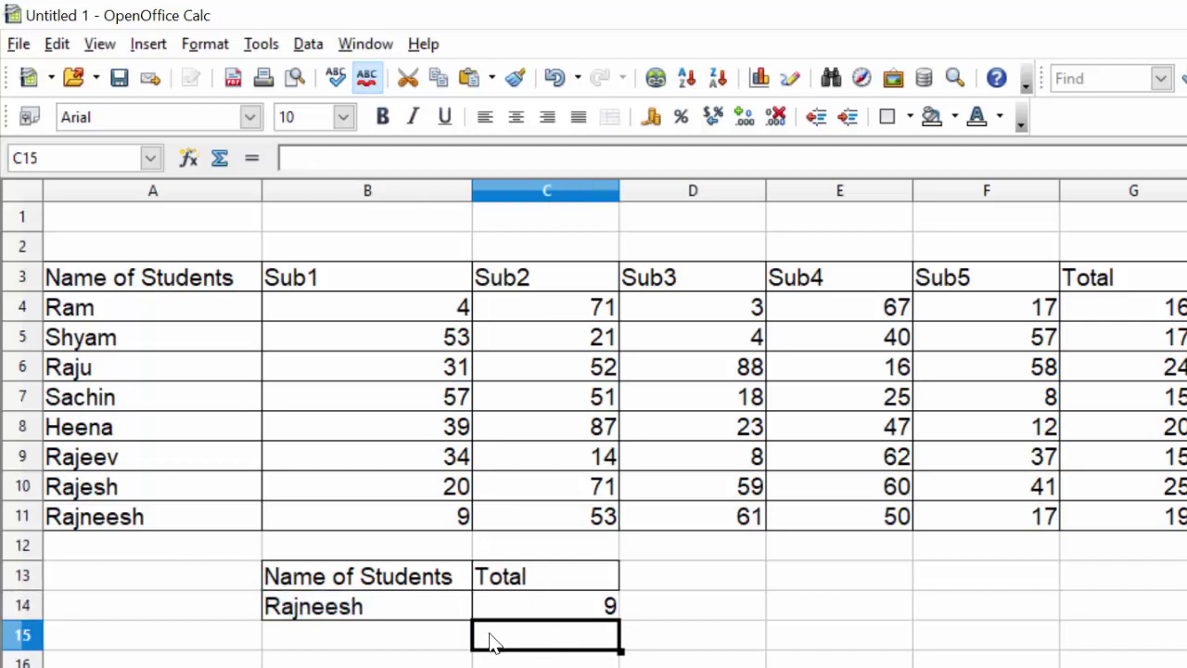